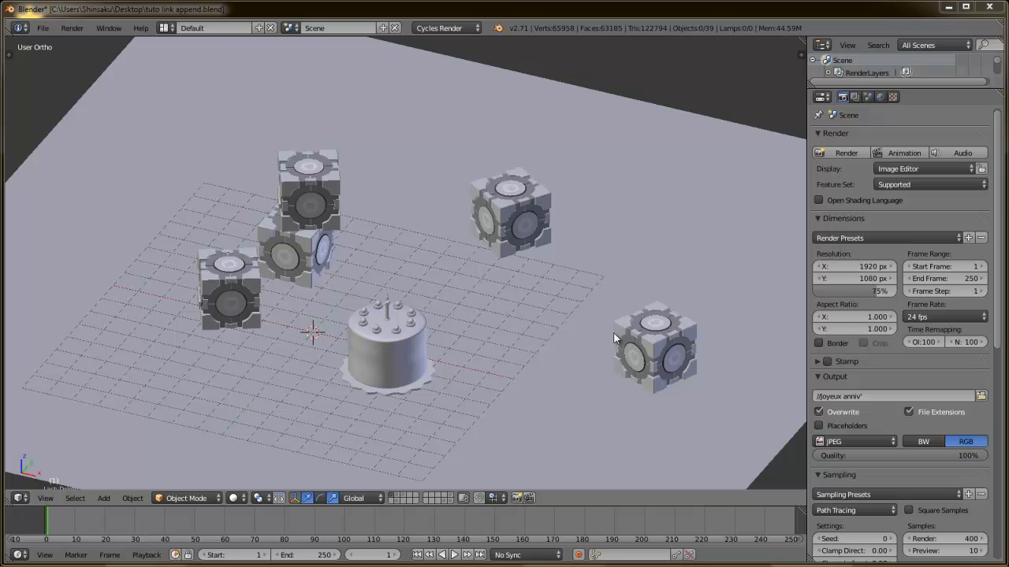
- Link the turret object from the Object data of portal turret.blend on the Desktop into the scene
click(948, 7)
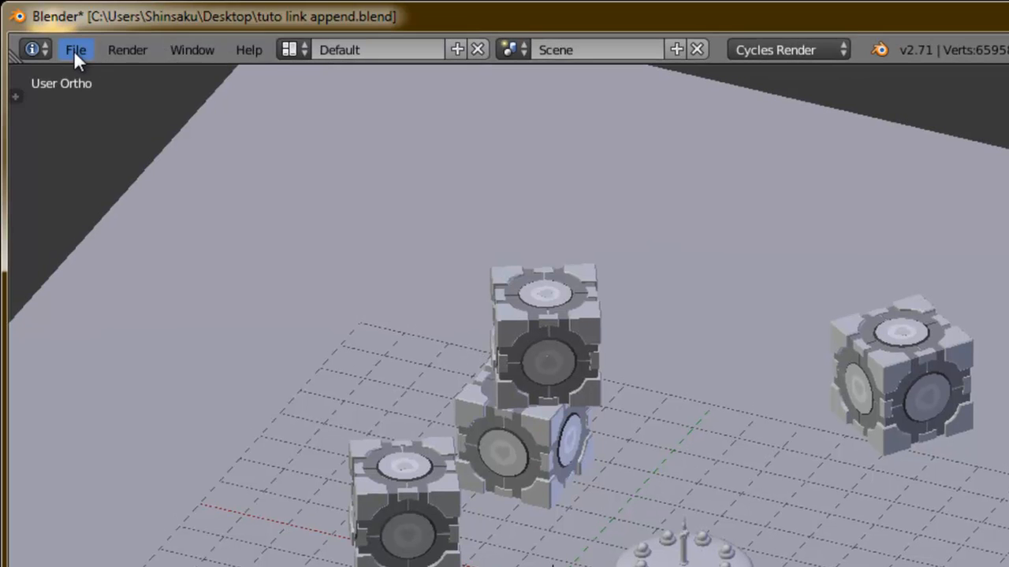
click(75, 51)
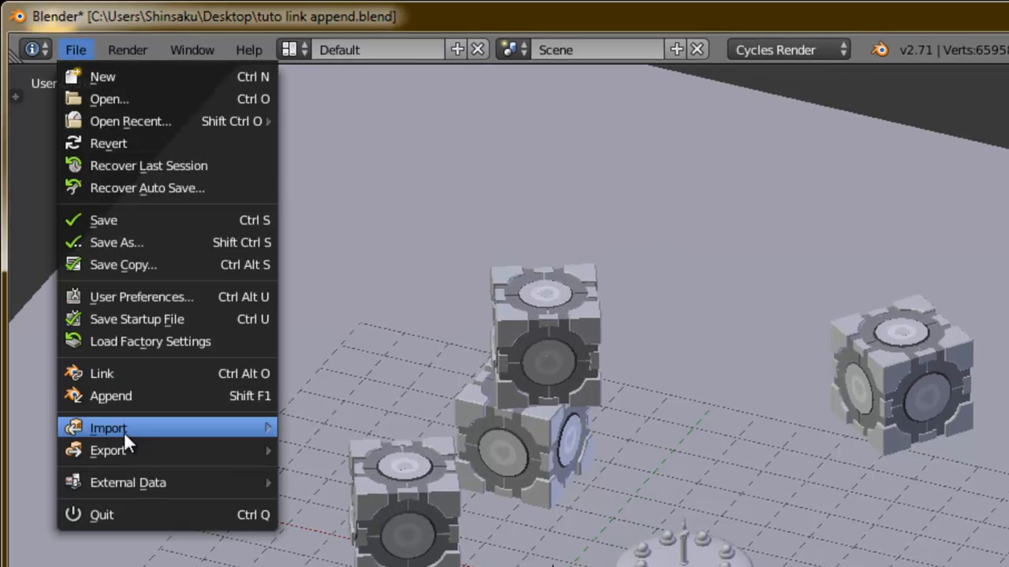
mouse_move(113, 433)
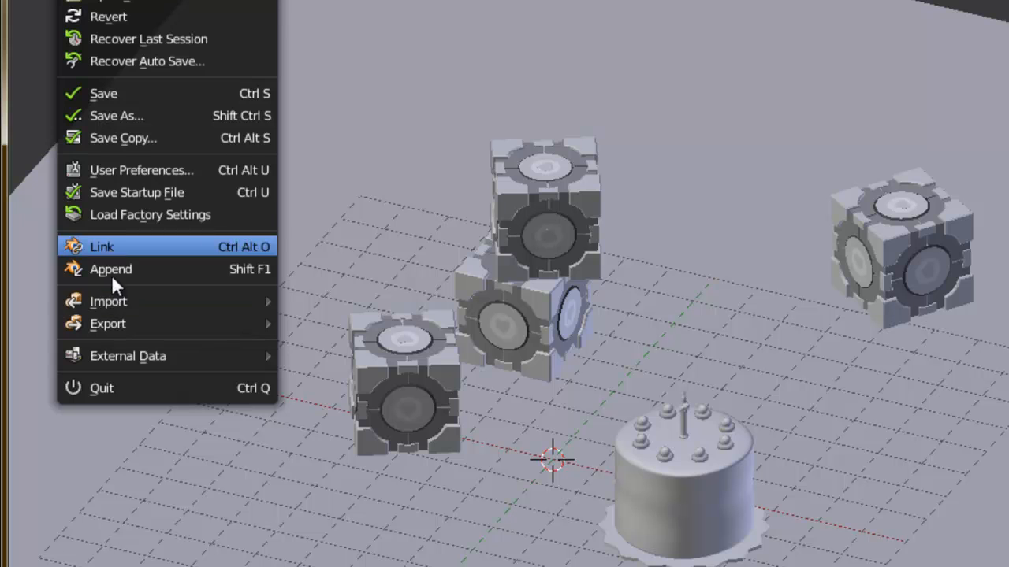
mouse_move(113, 302)
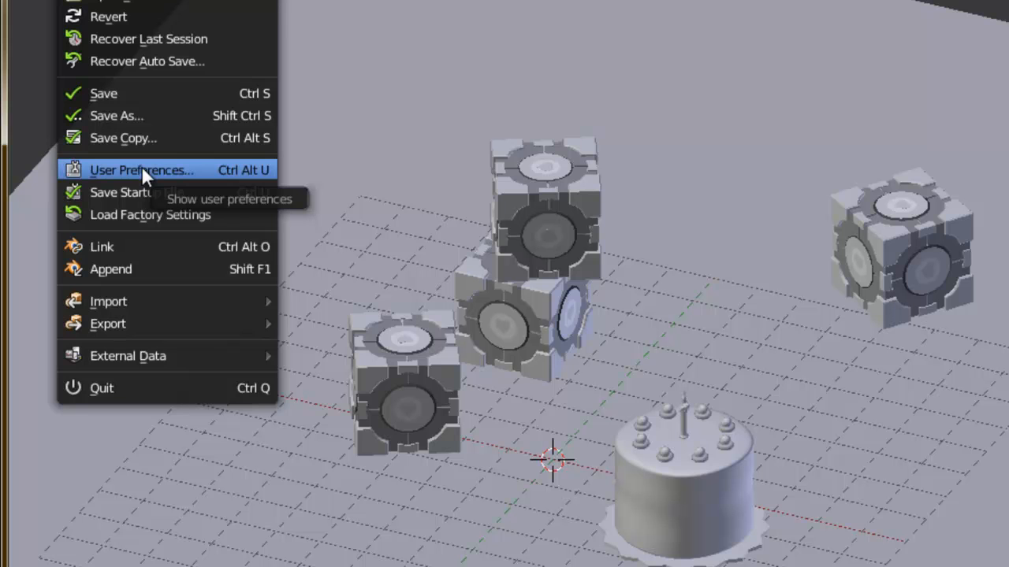
mouse_move(175, 303)
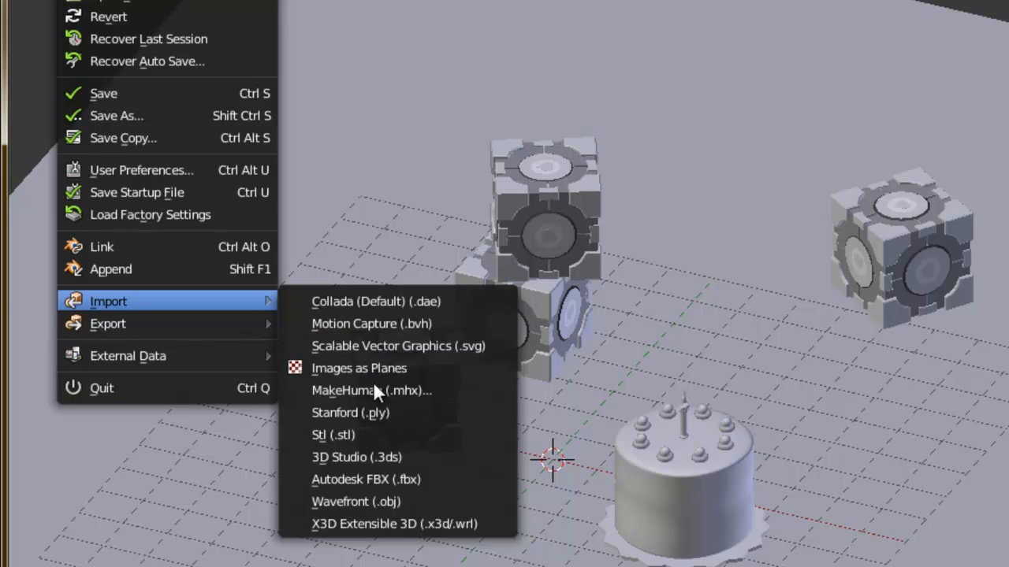
mouse_move(246, 322)
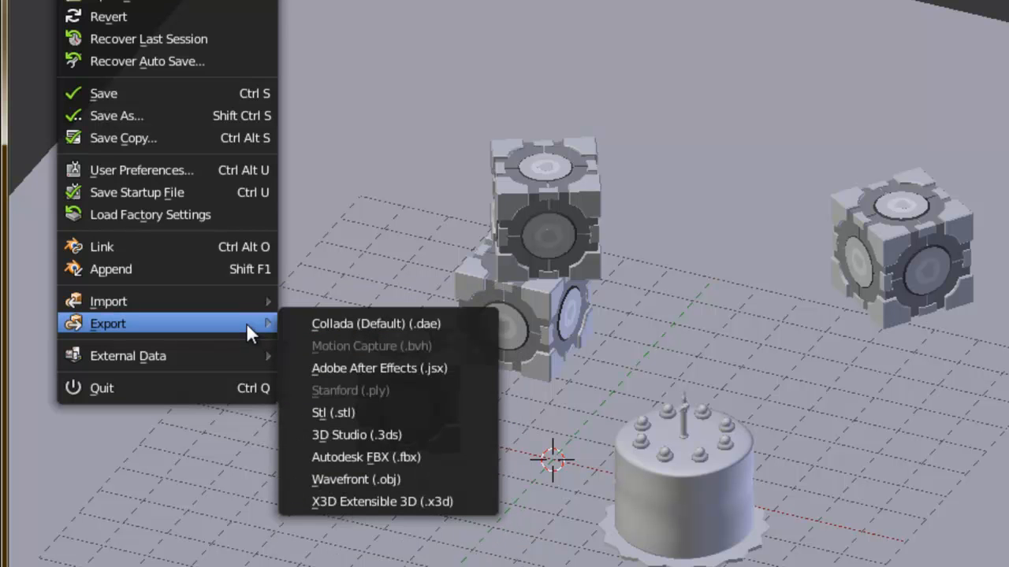
mouse_move(221, 298)
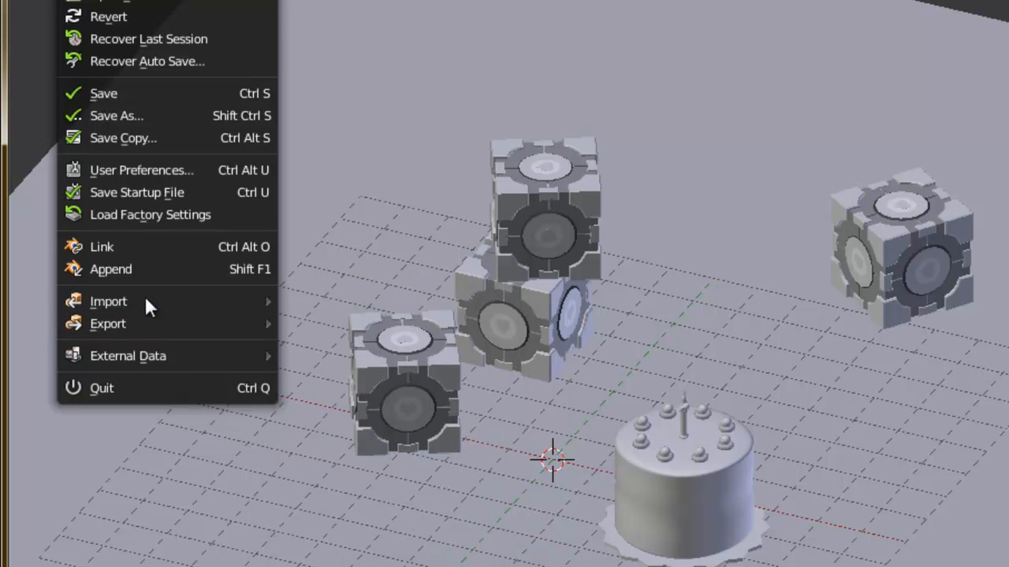
mouse_move(150, 316)
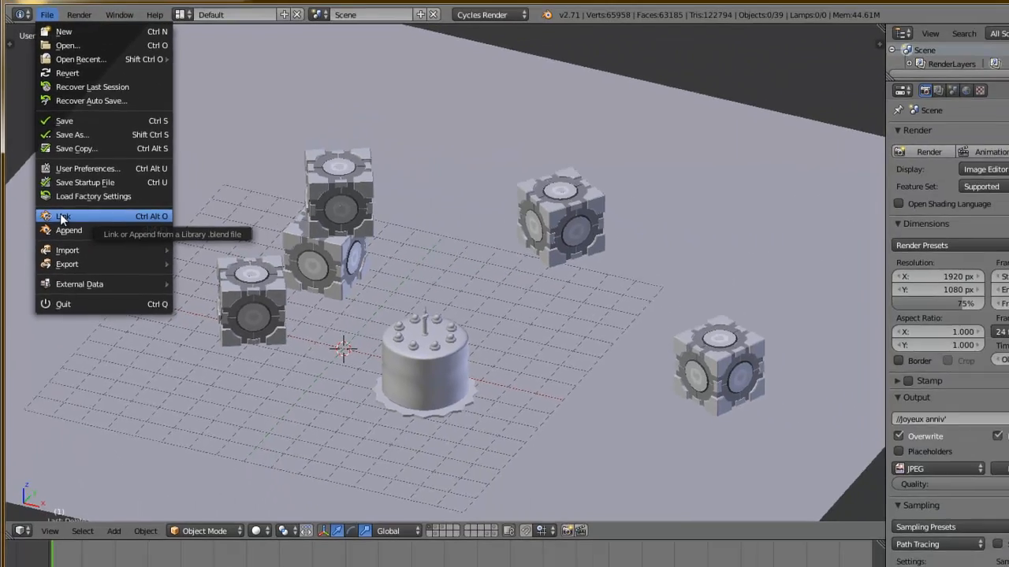
click(62, 218)
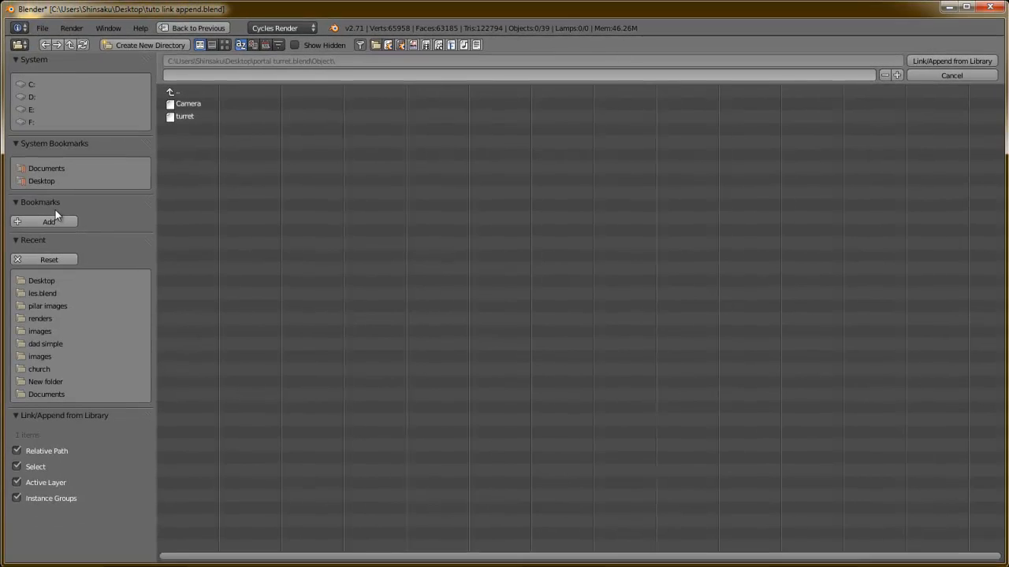
click(42, 181)
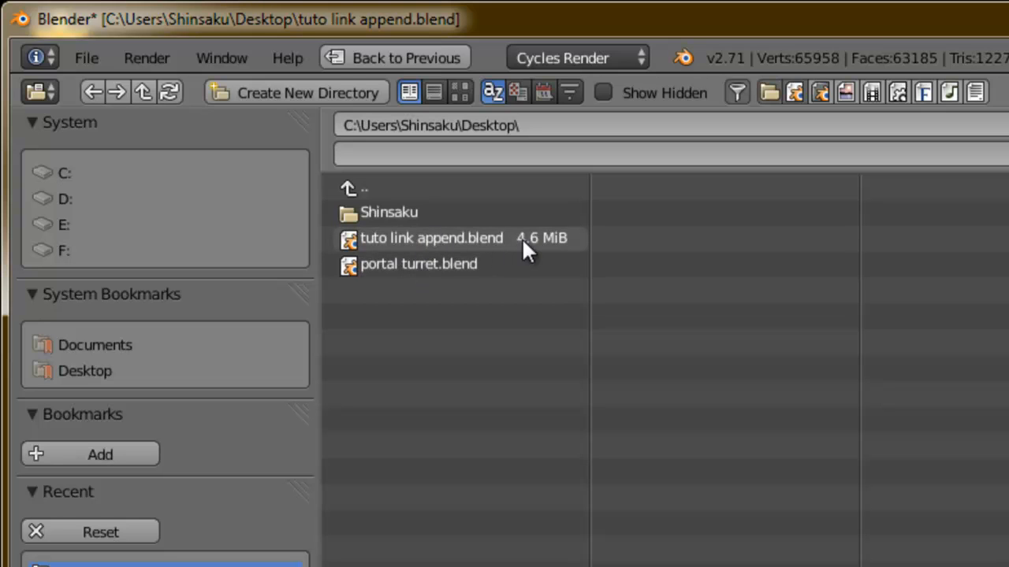
click(420, 269)
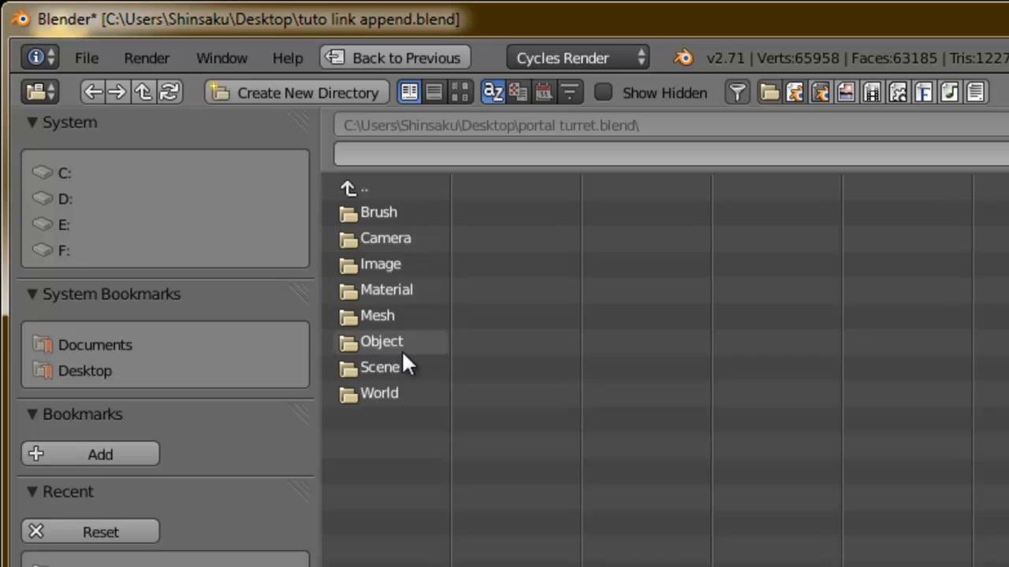
click(379, 344)
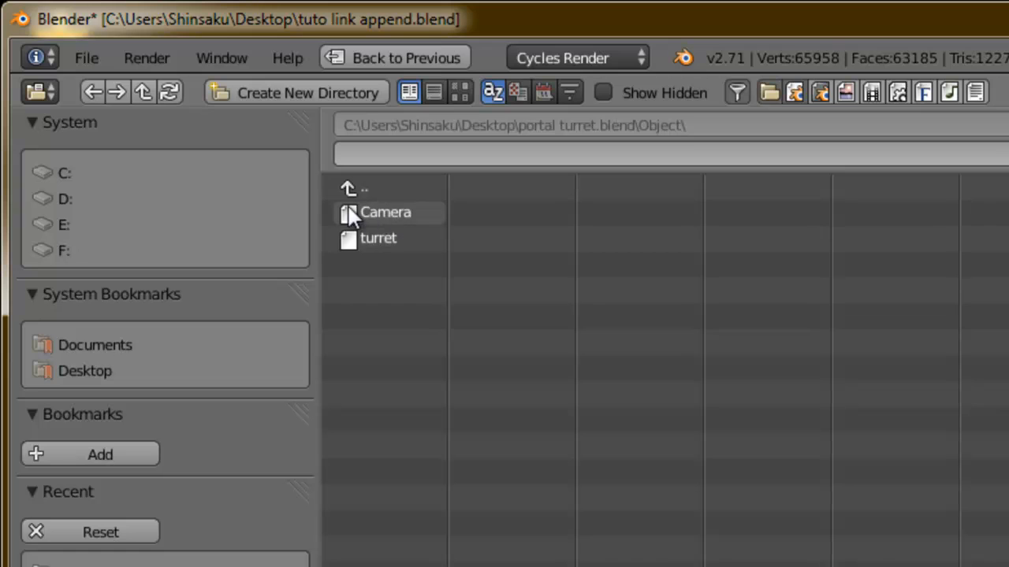
click(379, 251)
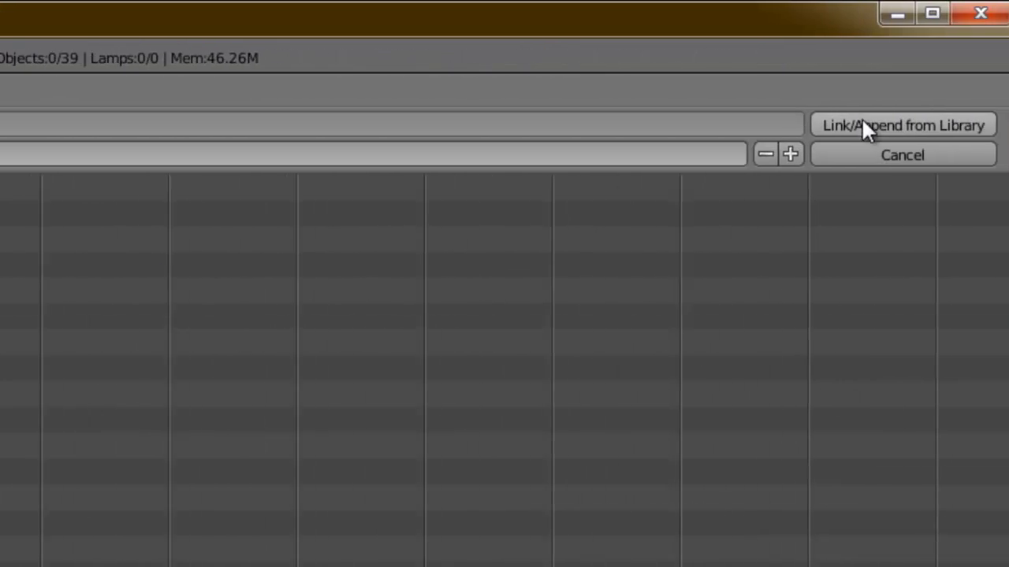
click(954, 126)
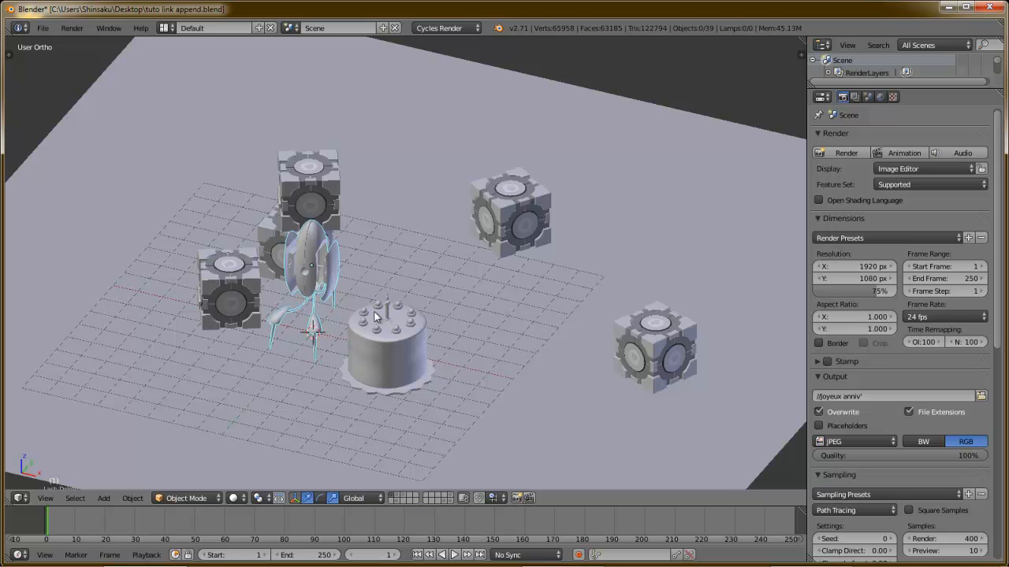
- Try to switch the linked turret to Edit Mode
key(Tab)
key(Tab)
key(Tab)
key(Tab)
key(Tab)
key(Tab)
key(Tab)
key(Tab)
key(Tab)
key(Tab)
key(Tab)
key(Tab)
key(Tab)
key(Tab)
key(Tab)
key(Tab)
key(Tab)
key(Tab)
key(Tab)
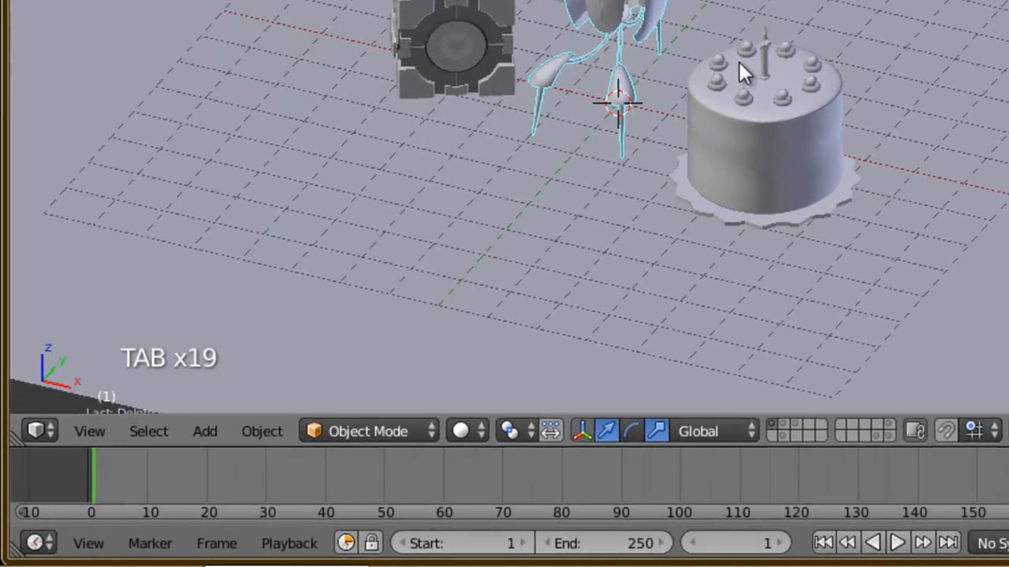
key(Tab)
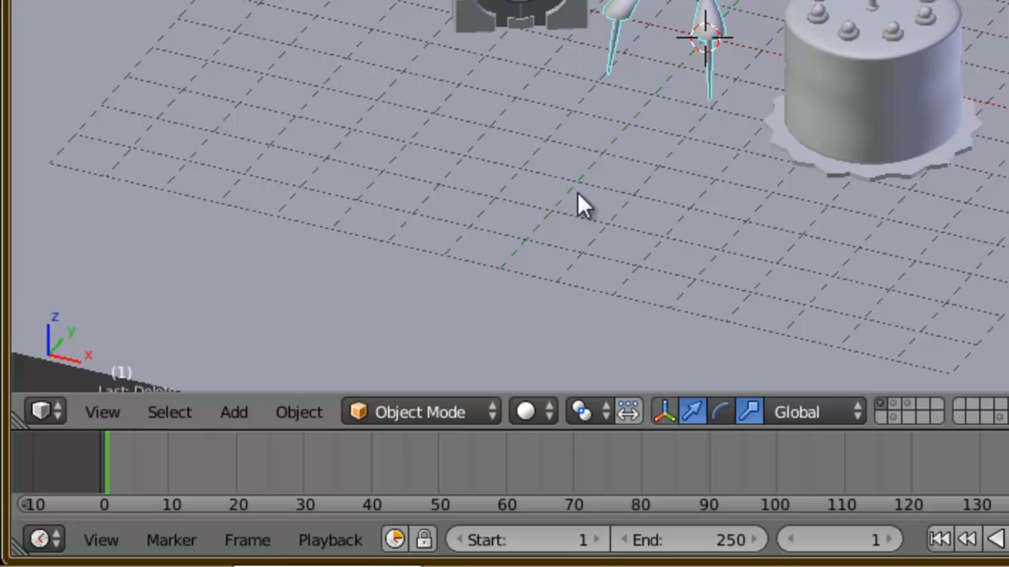
click(402, 412)
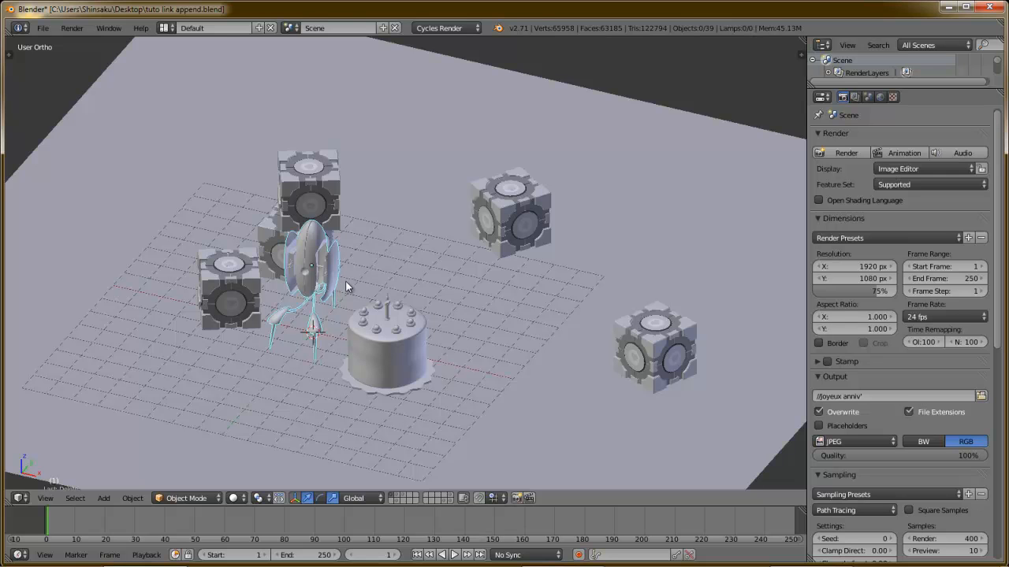
- Try to scale, extrude, move and rotate the linked turret in the scene
key(s)
click(483, 266)
key(e)
key(e)
key(e)
key(e)
key(g)
right_click(451, 249)
key(r)
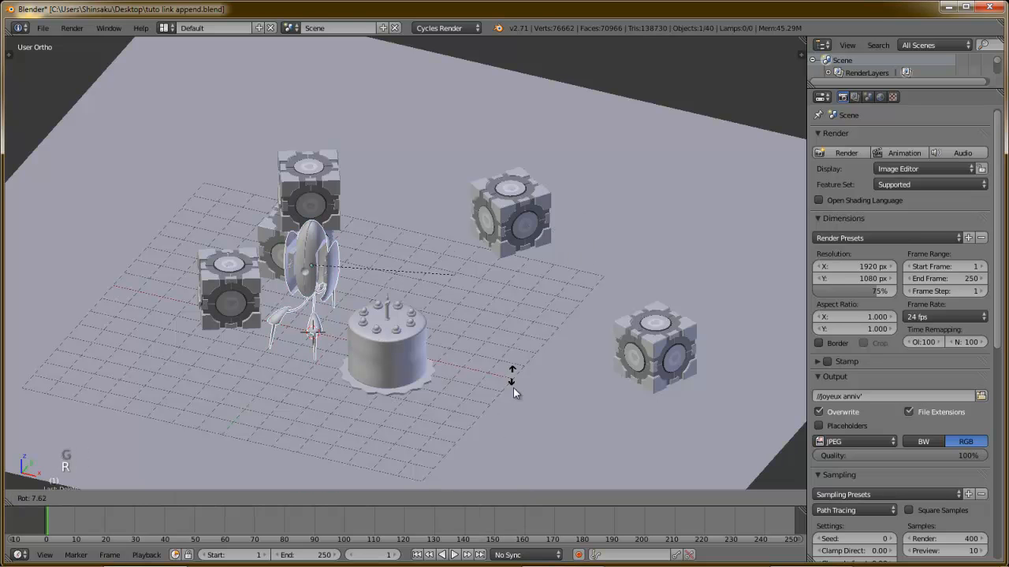
click(477, 276)
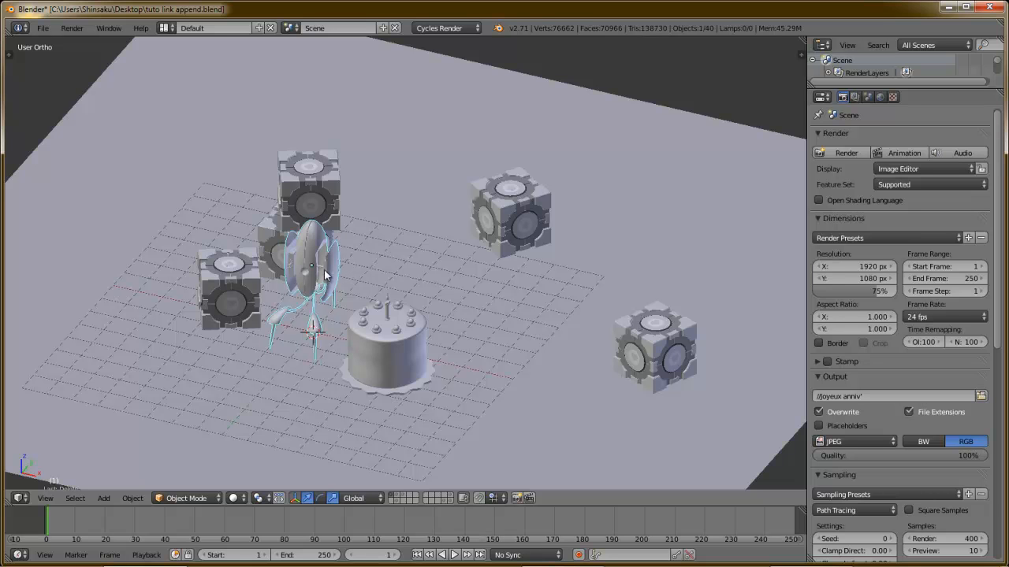
- Select the linked turret and save the scene over tuto link append.blend
right_click(323, 280)
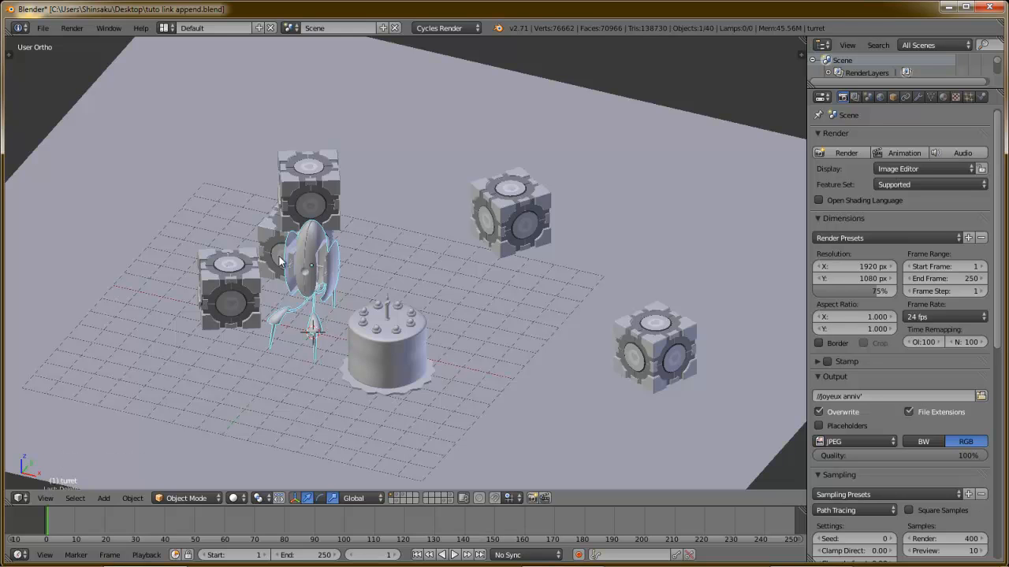
right_click(270, 221)
right_click(313, 200)
right_click(302, 267)
key(ctrl+s)
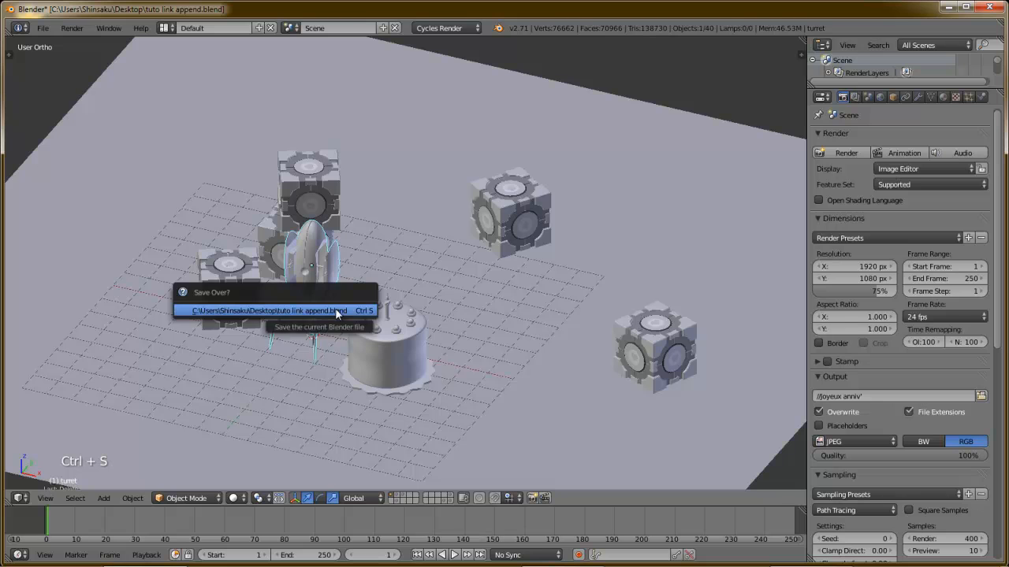
click(311, 310)
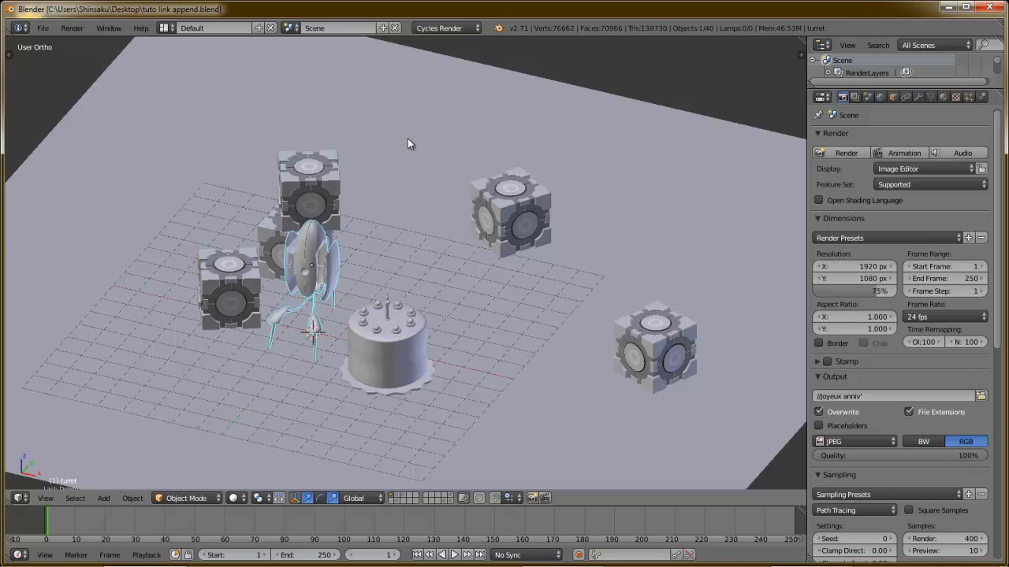
- Open the source file portal turret.blend from the Desktop
key(shift+F1)
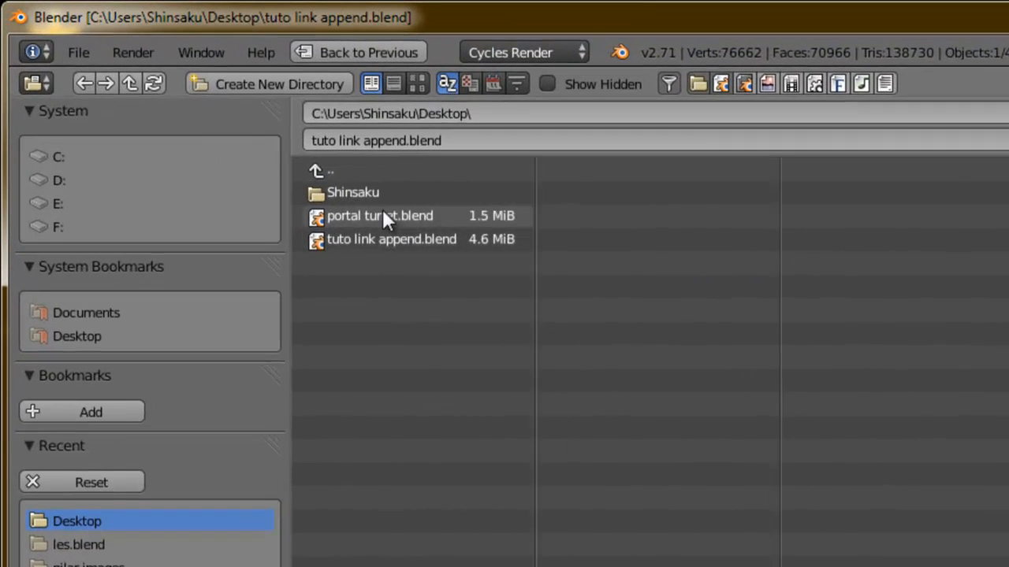
click(320, 189)
double_click(379, 224)
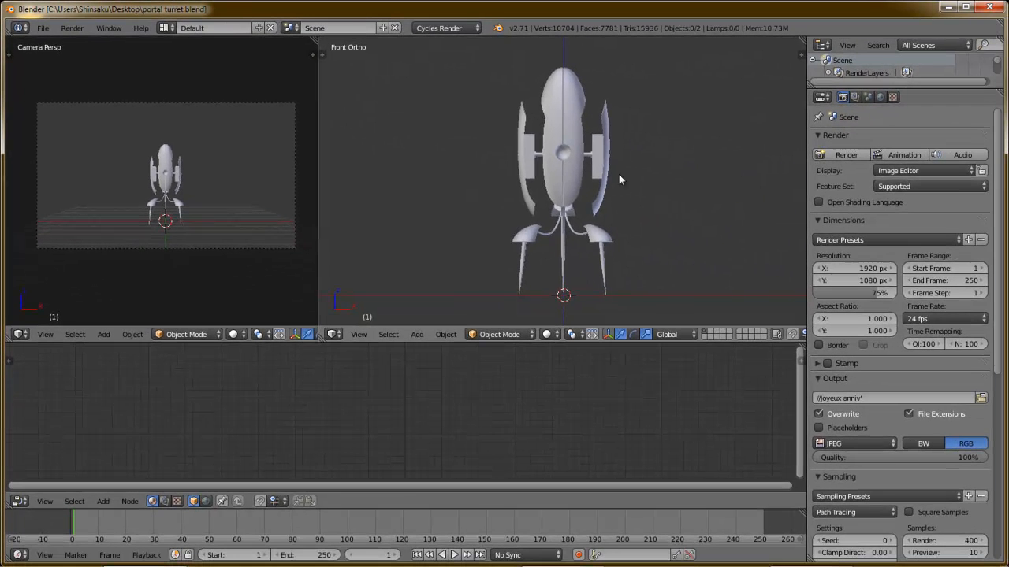
- Lengthen the turret's rear leg in Edit Mode by moving the leg tip straight down along Z
right_click(652, 180)
middle_drag(652, 180, 702, 197)
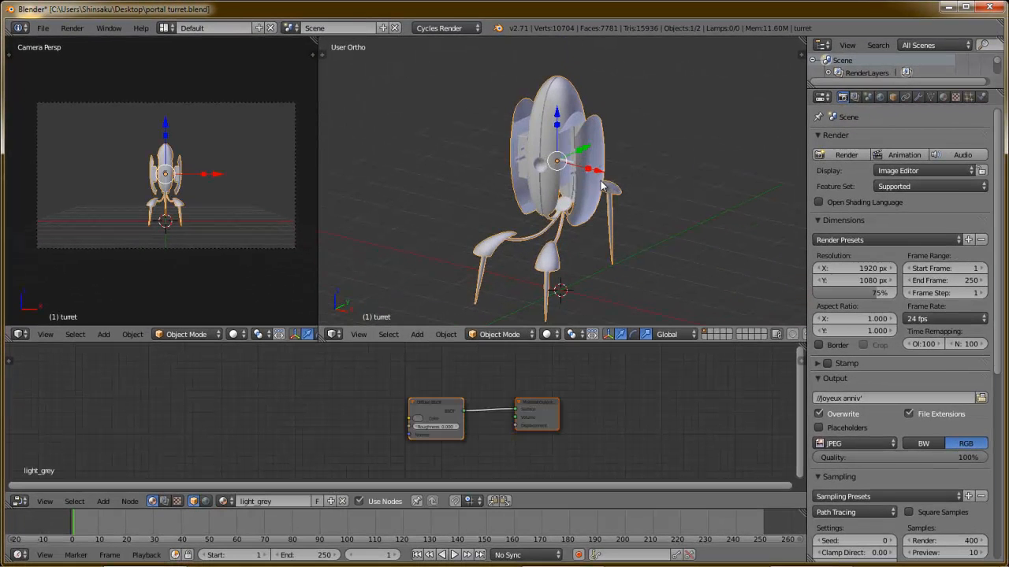
key(Tab)
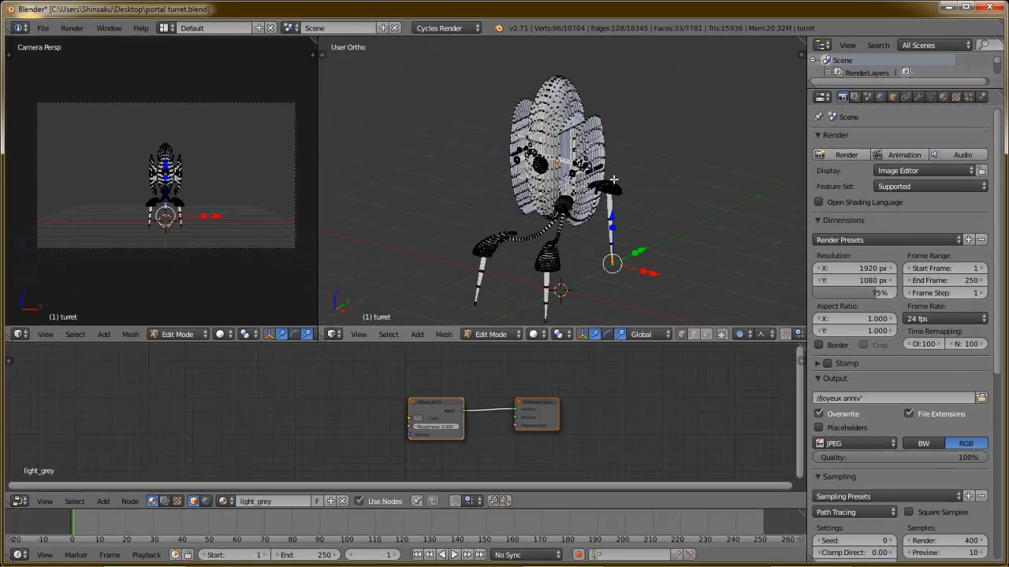
drag(612, 216, 613, 251)
right_click(613, 251)
drag(612, 217, 612, 264)
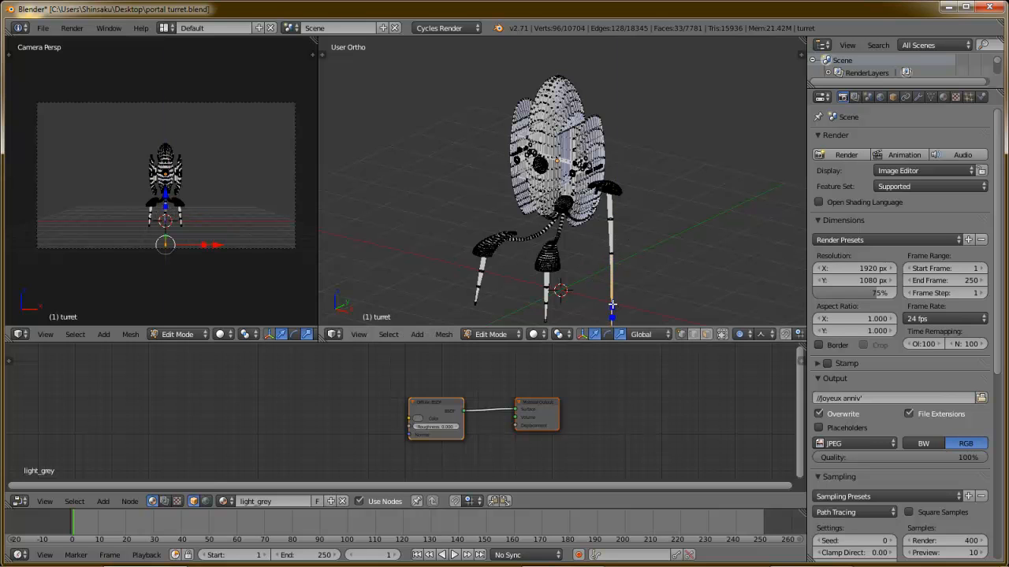
- Return the turret to Object Mode and save the edited model over portal turret.blend
key(ctrl+s)
click(693, 272)
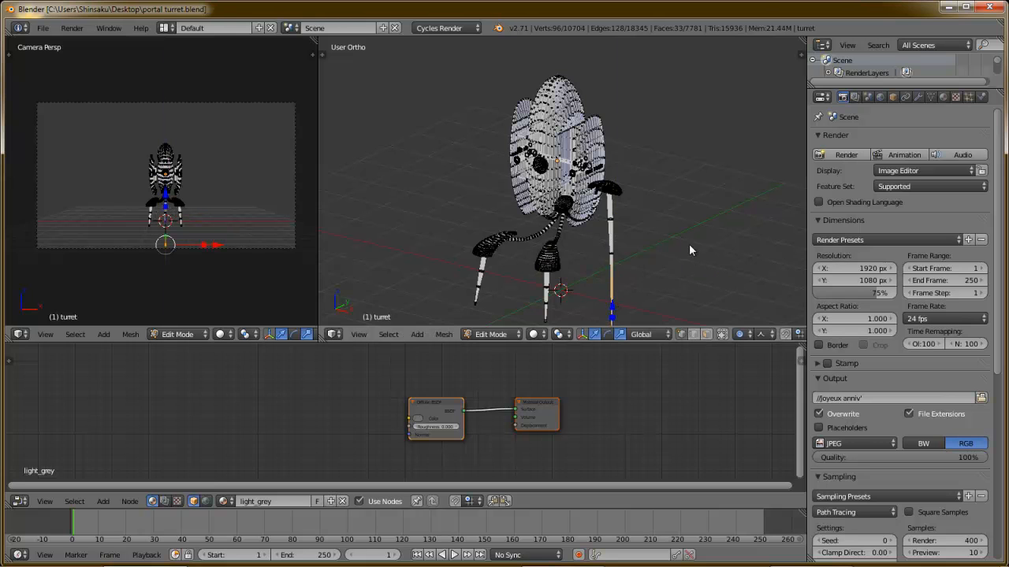
key(Tab)
key(ctrl+s)
click(646, 242)
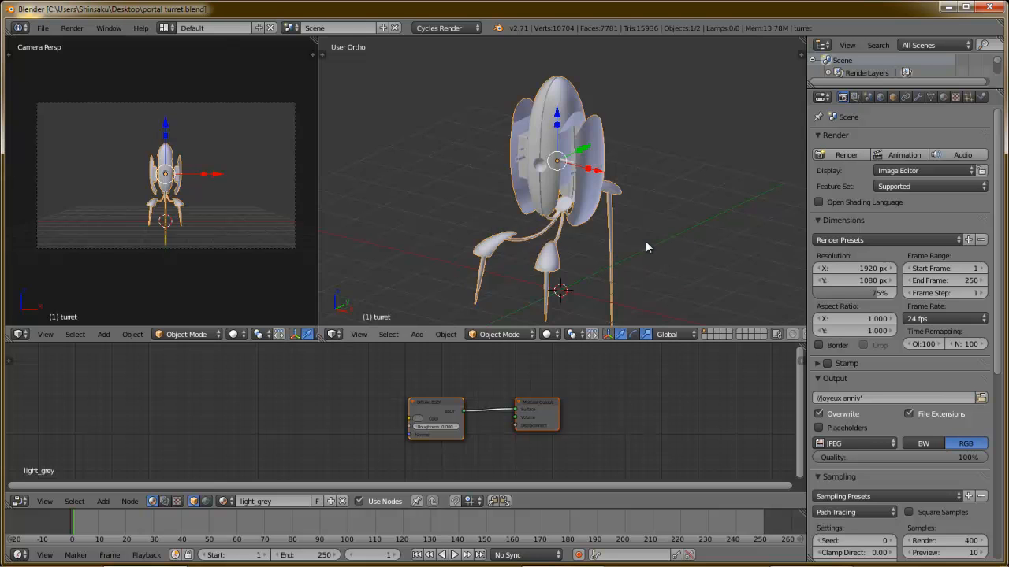
- Rotate the turret by 90° in the front view and lower it along Z to near the ground line
scroll(646, 243, down, 3)
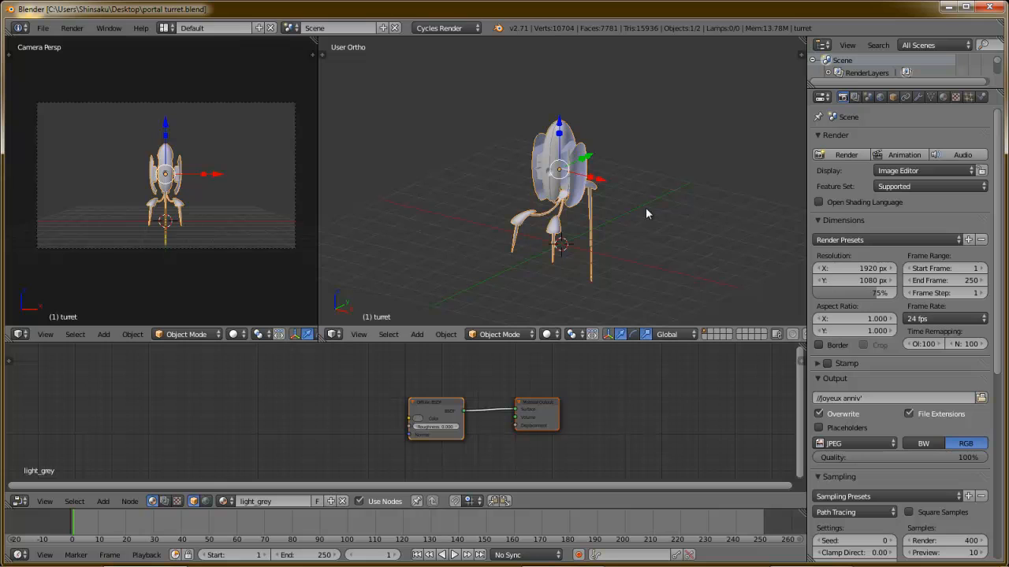
key(KP_1)
text(r90)
key(Return)
drag(561, 115, 569, 164)
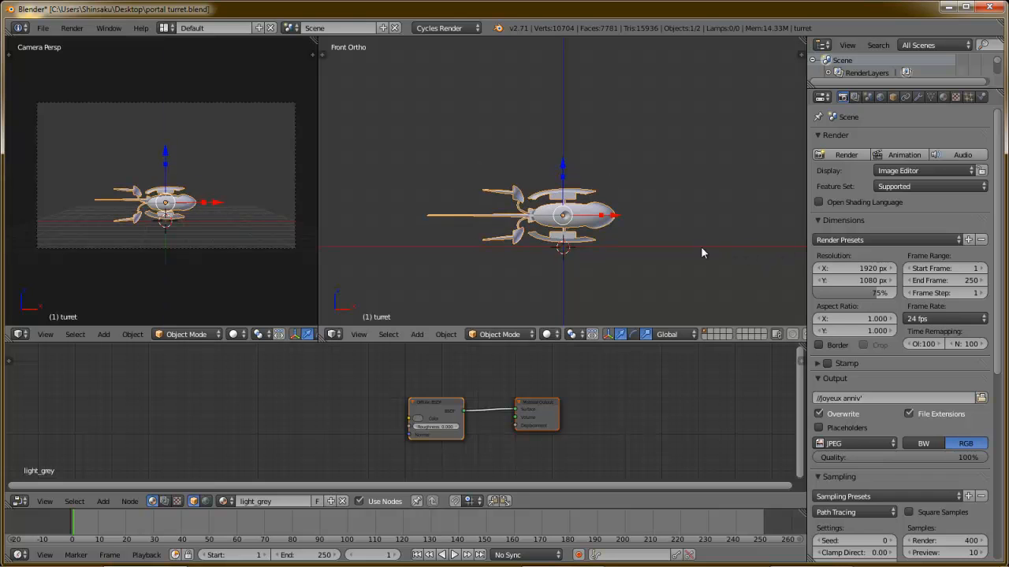
- Save portal turret.blend, then reopen tuto link append.blend and inspect the linked turret from above
middle_drag(632, 202, 593, 236)
key(ctrl+s)
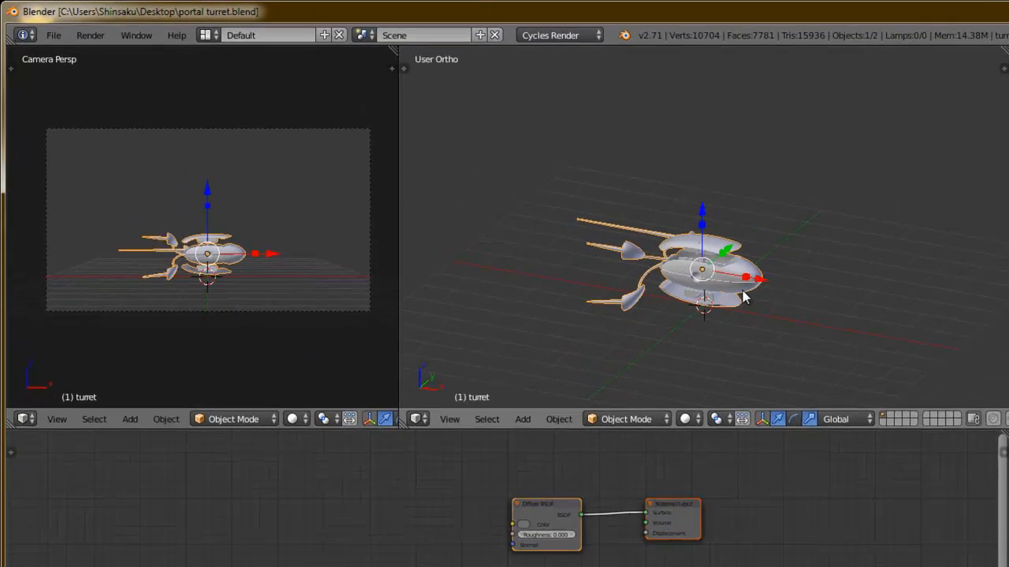
key(ctrl+o)
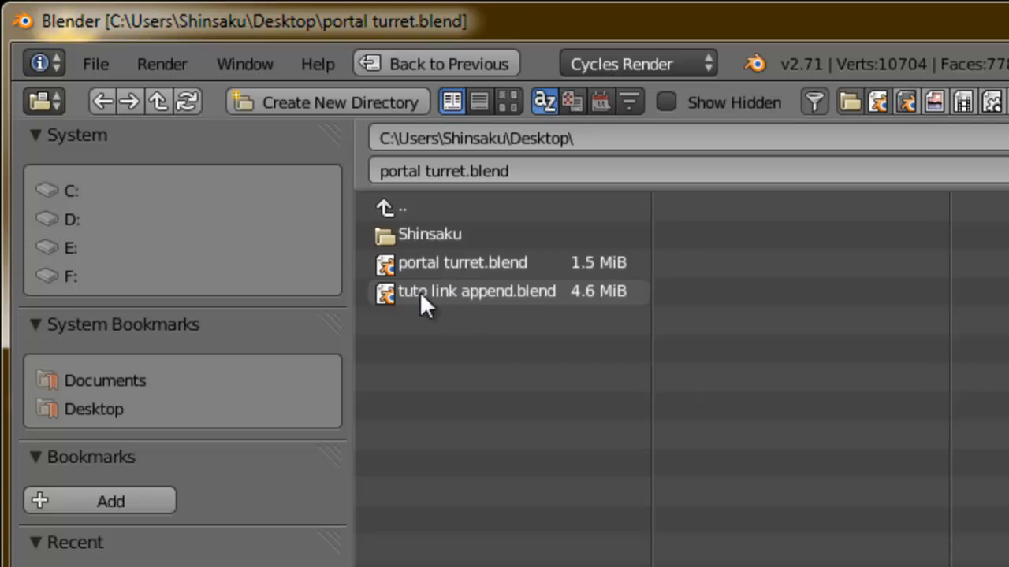
click(501, 290)
click(964, 59)
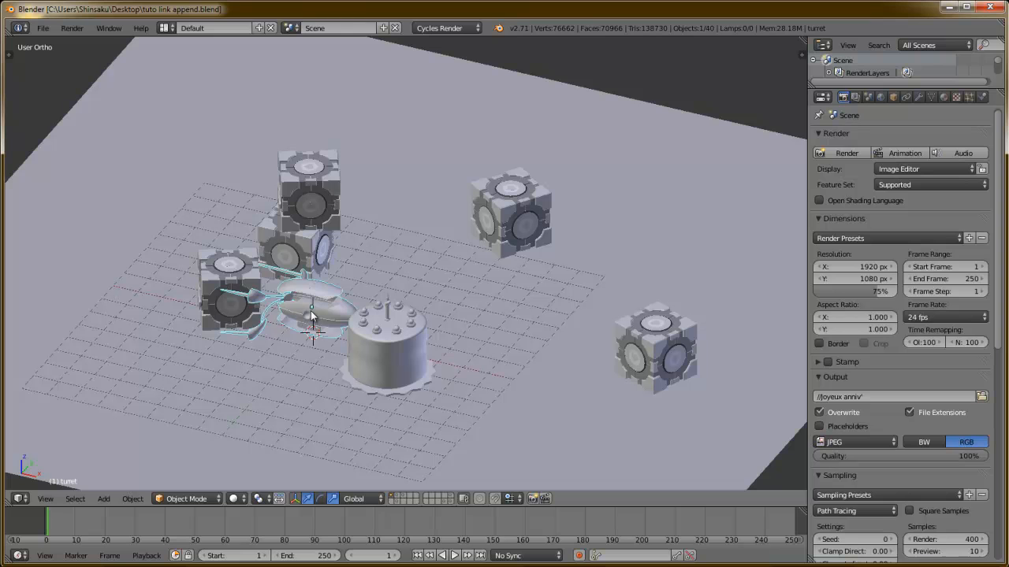
middle_drag(311, 315, 297, 374)
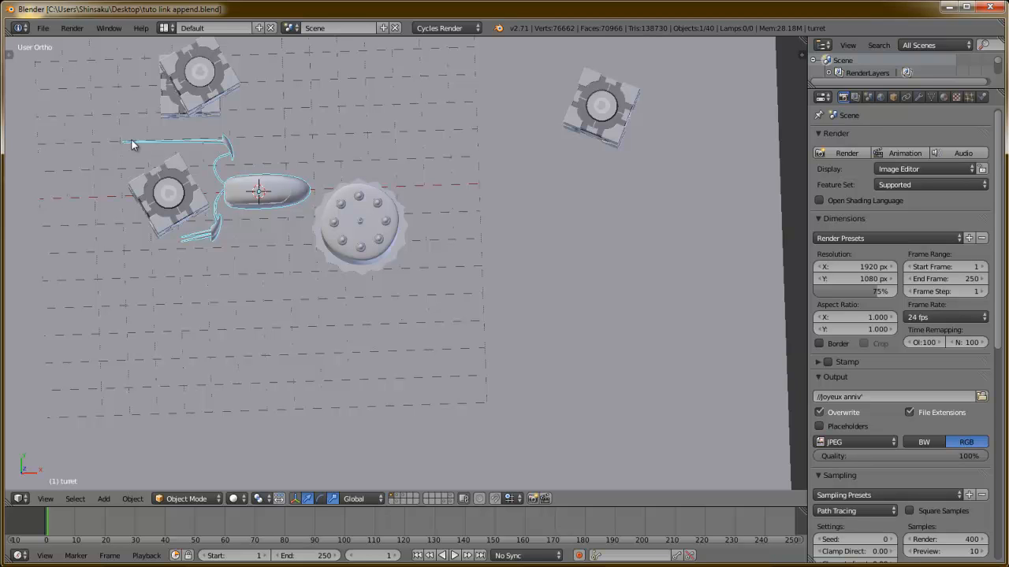
- Delete the linked turret from the scene and save tuto link append.blend over the existing file
middle_drag(248, 292, 233, 245)
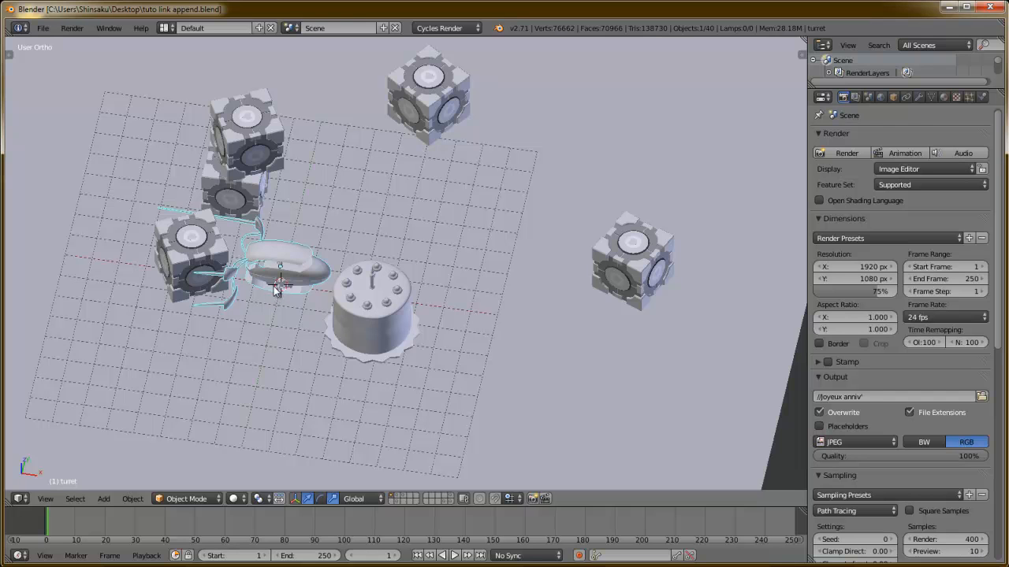
key(x)
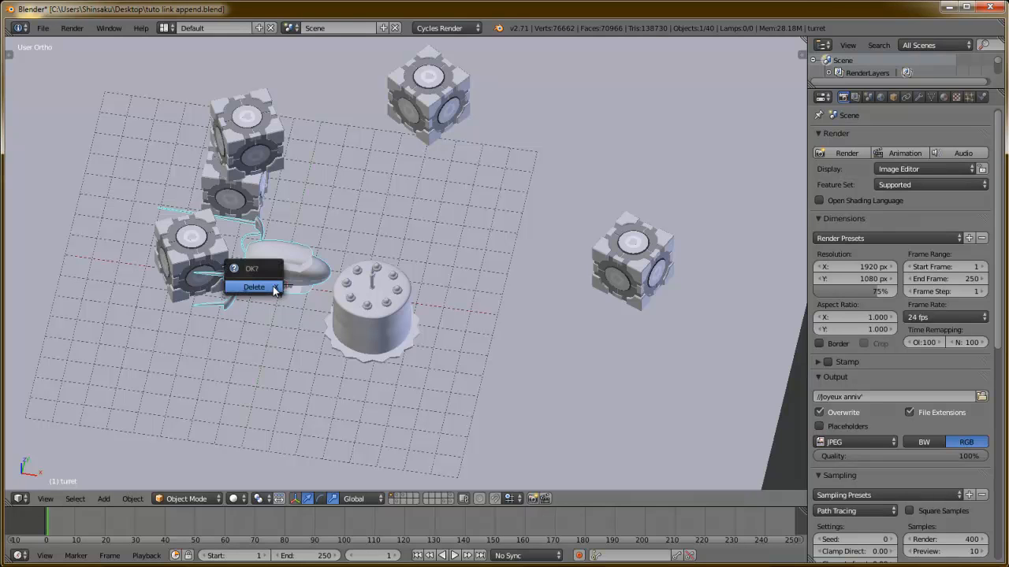
click(253, 287)
key(ctrl+s)
click(273, 288)
middle_drag(275, 285, 380, 272)
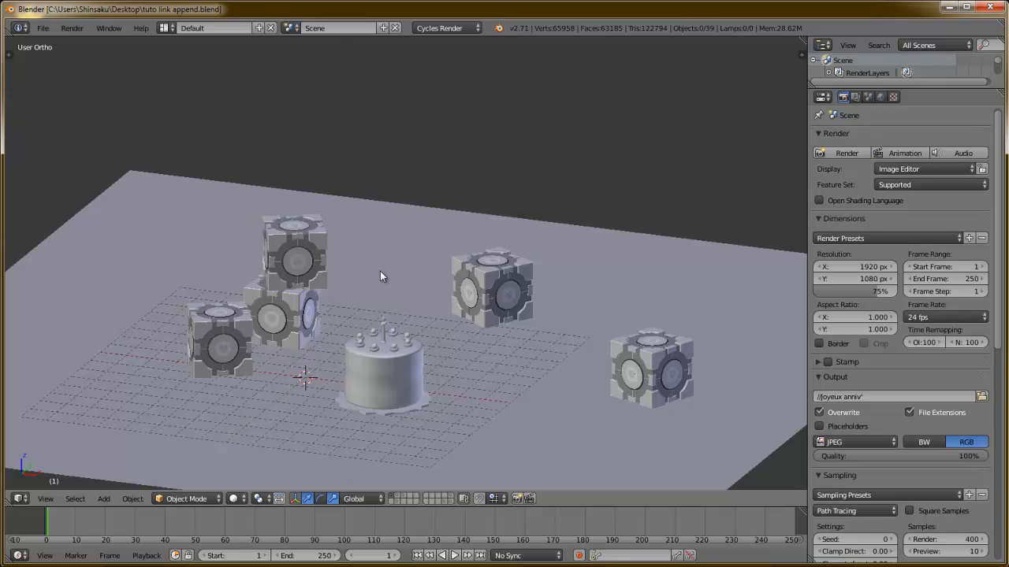
- Open the source file portal turret.blend from the Desktop folder
key(ctrl+o)
click(235, 117)
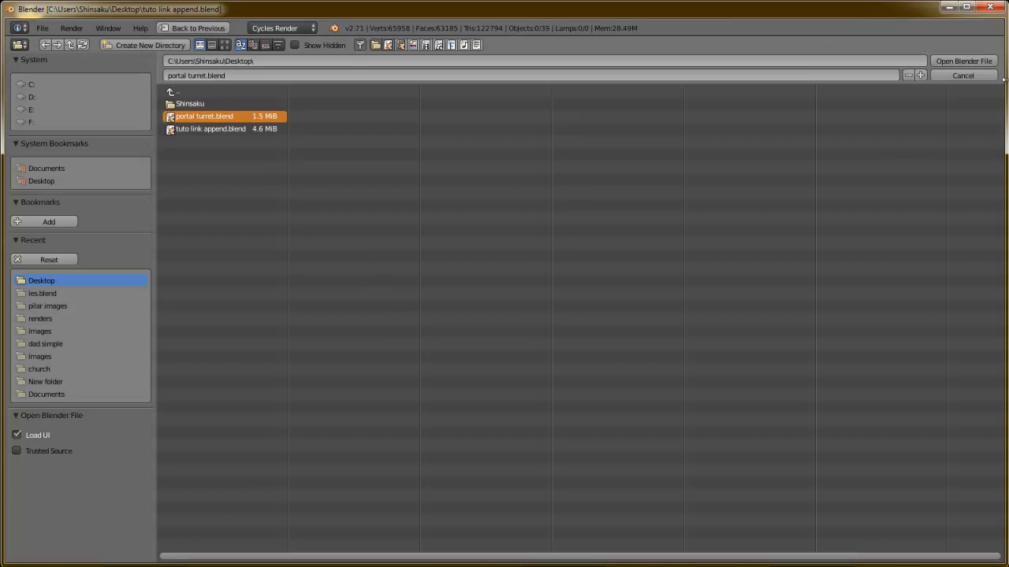
click(963, 60)
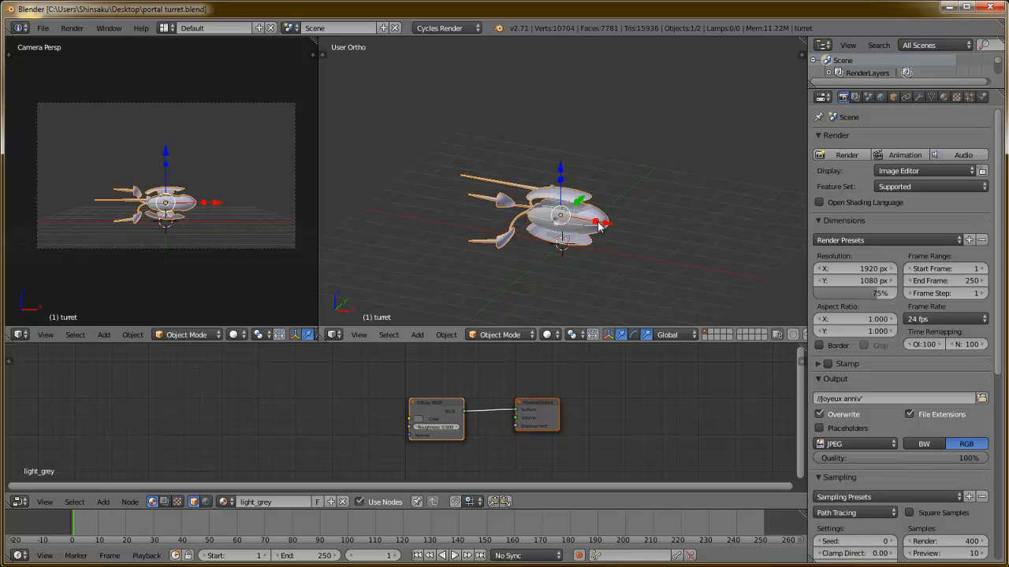
- Rotate the turret by -90° in the front view and raise it along Z until its short legs reach the ground line
key(KP_1)
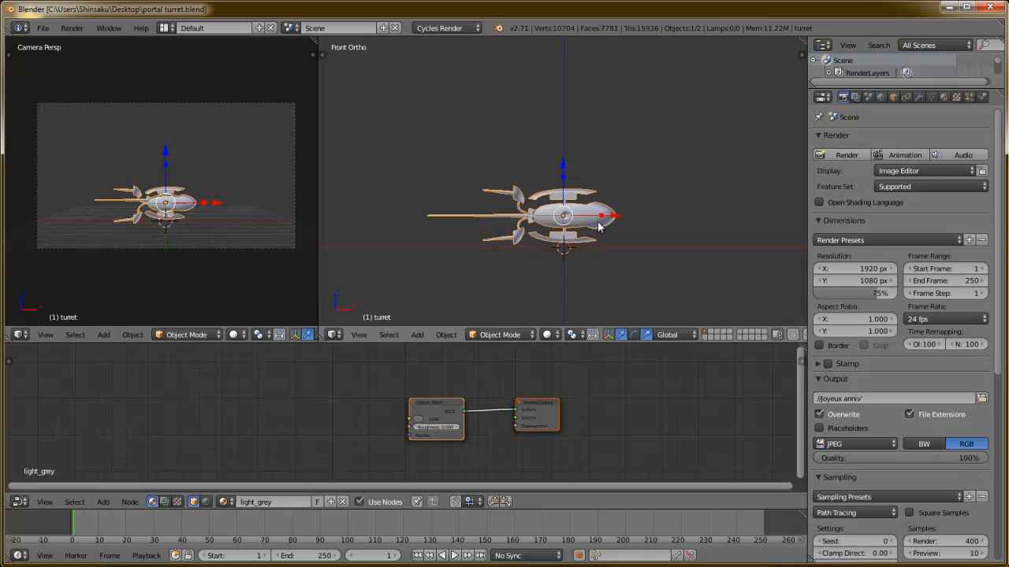
text(r-90)
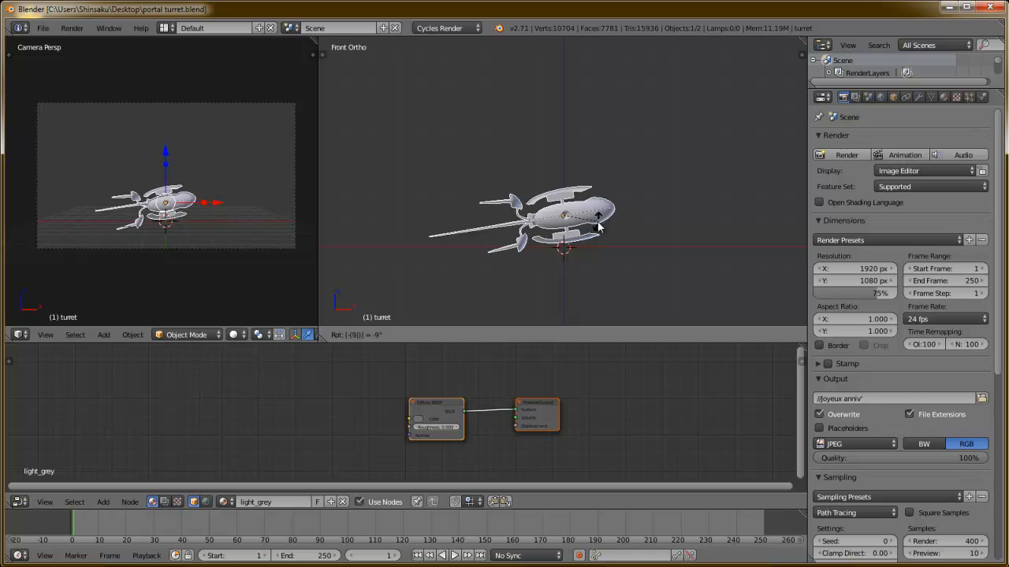
key(Return)
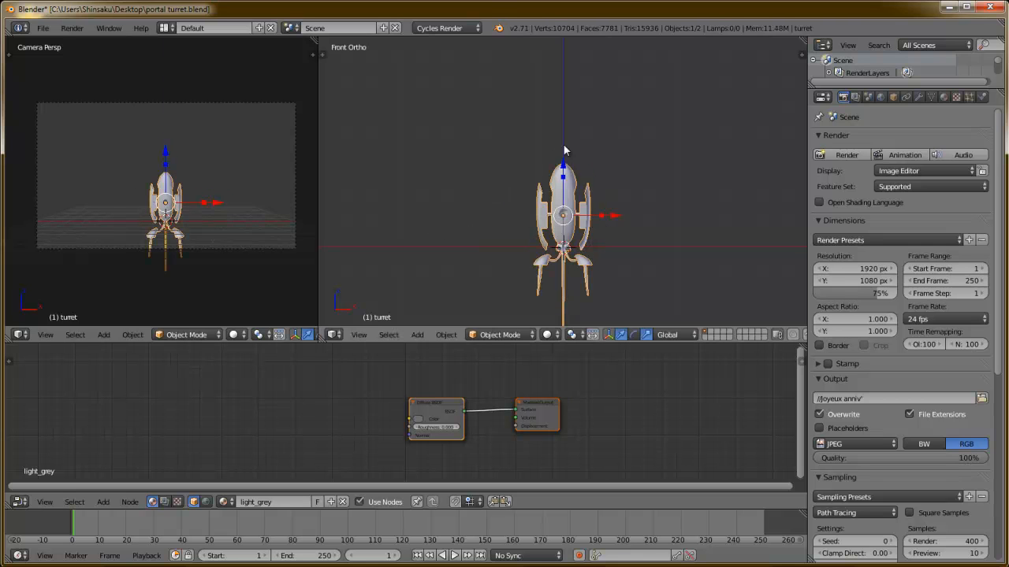
key(g)
key(z)
click(560, 119)
- Shorten the turret's overlong rear leg to the ground line in Edit Mode, then return to Object Mode
key(KP_3)
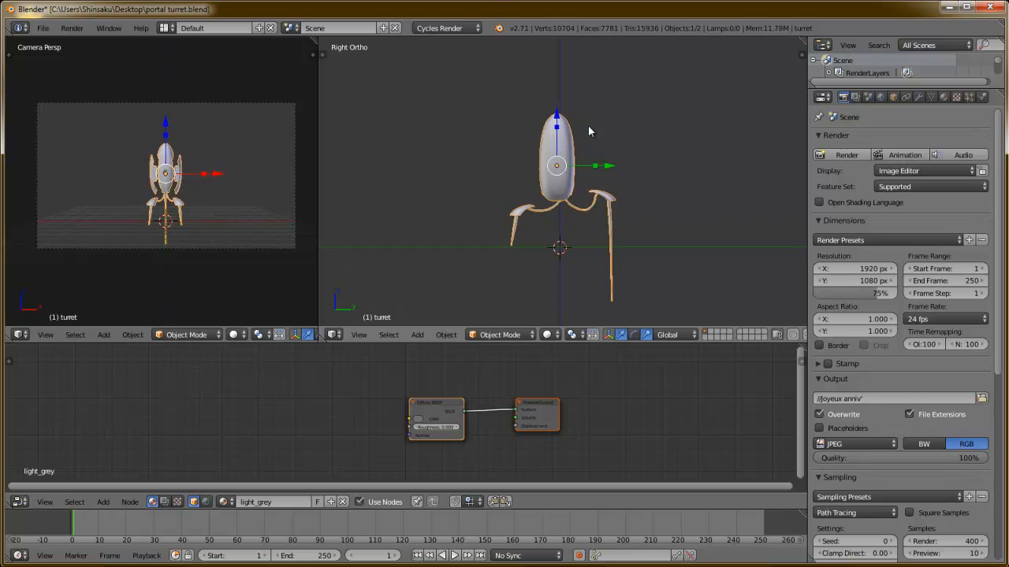
key(Tab)
ctrl+drag(612, 250, 608, 202)
key(a)
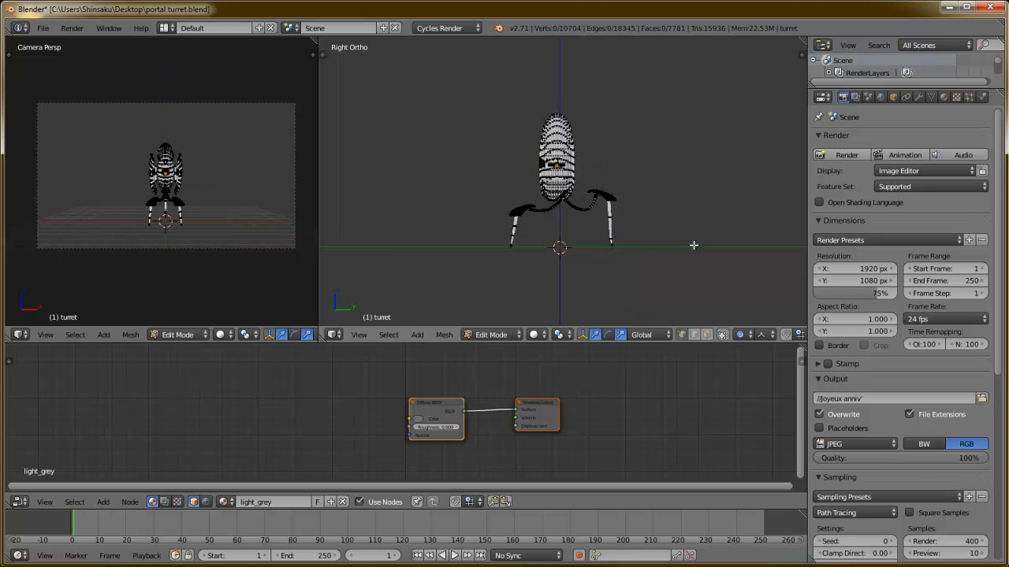
middle_drag(536, 261, 603, 272)
key(Tab)
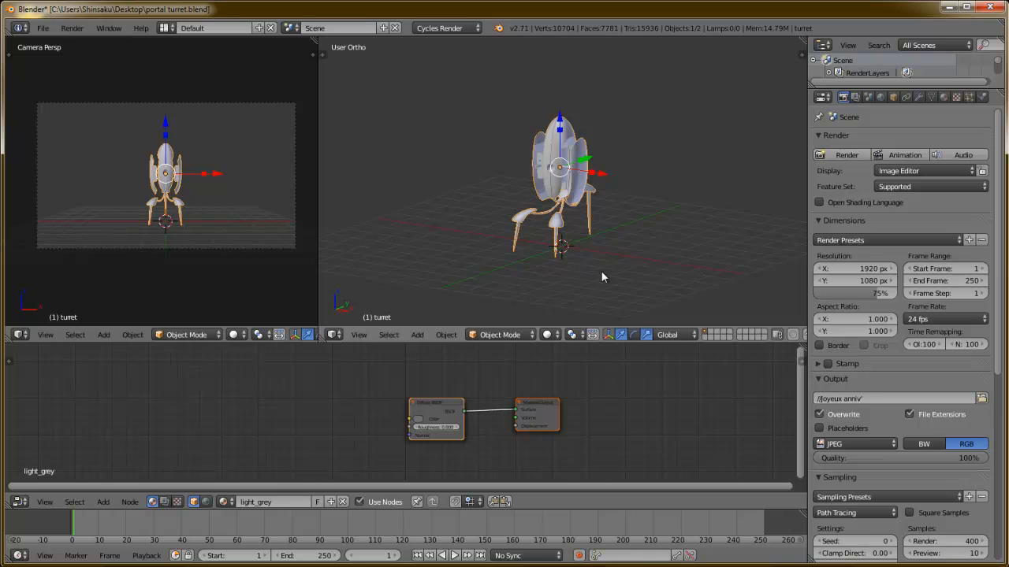
- Show the turret from the front and save it over portal turret.blend
key(KP_1)
key(ctrl+s)
click(603, 273)
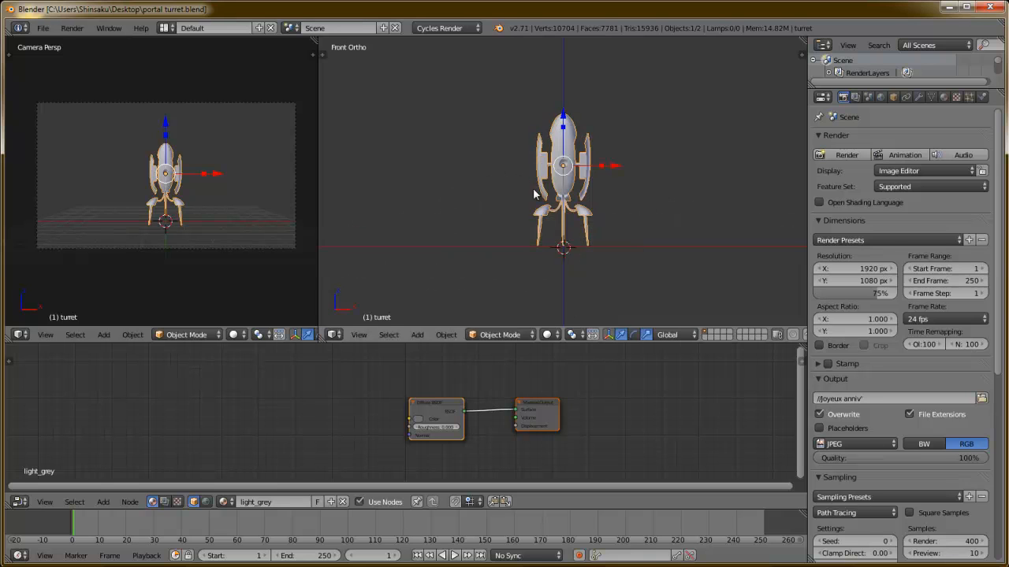
key(ctrl+s)
click(478, 178)
- Reopen tuto link append.blend from the Desktop folder
key(ctrl+o)
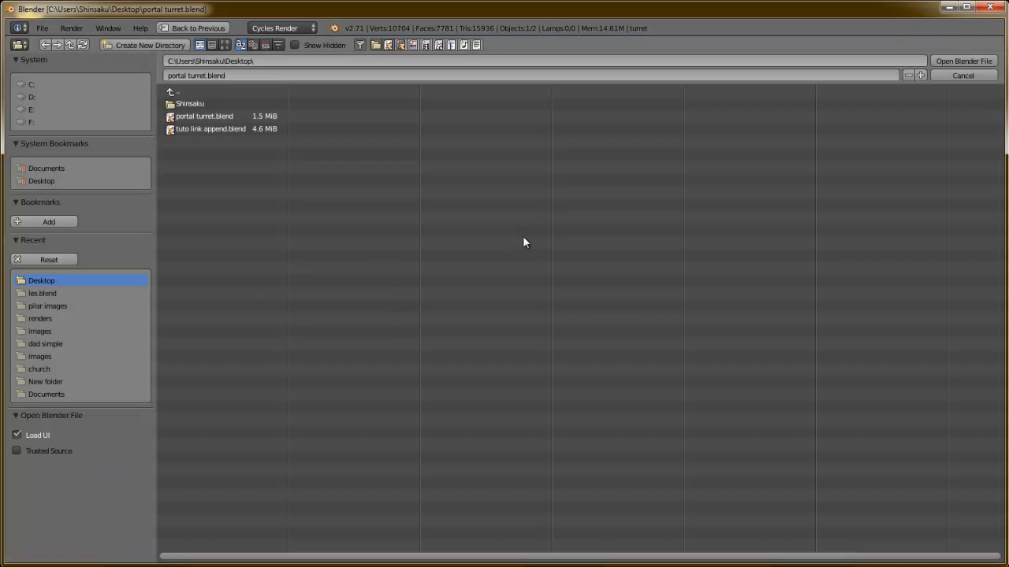
click(197, 129)
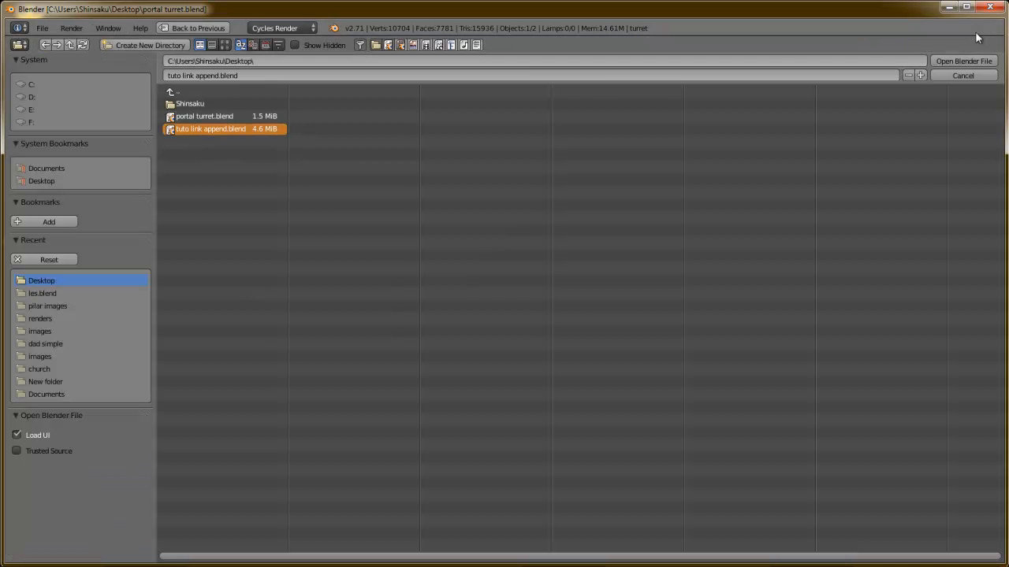
click(974, 59)
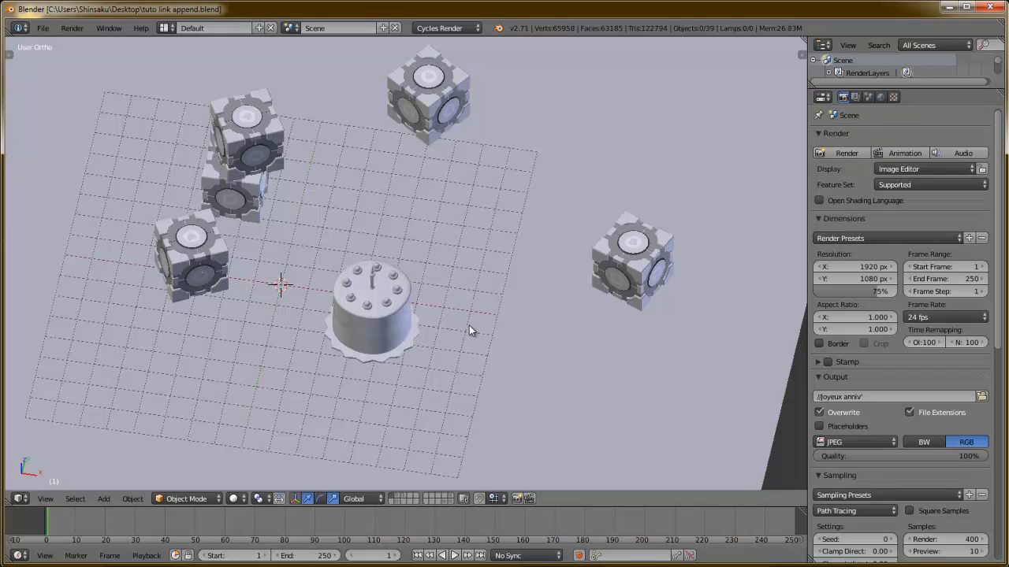
middle_drag(468, 337, 457, 306)
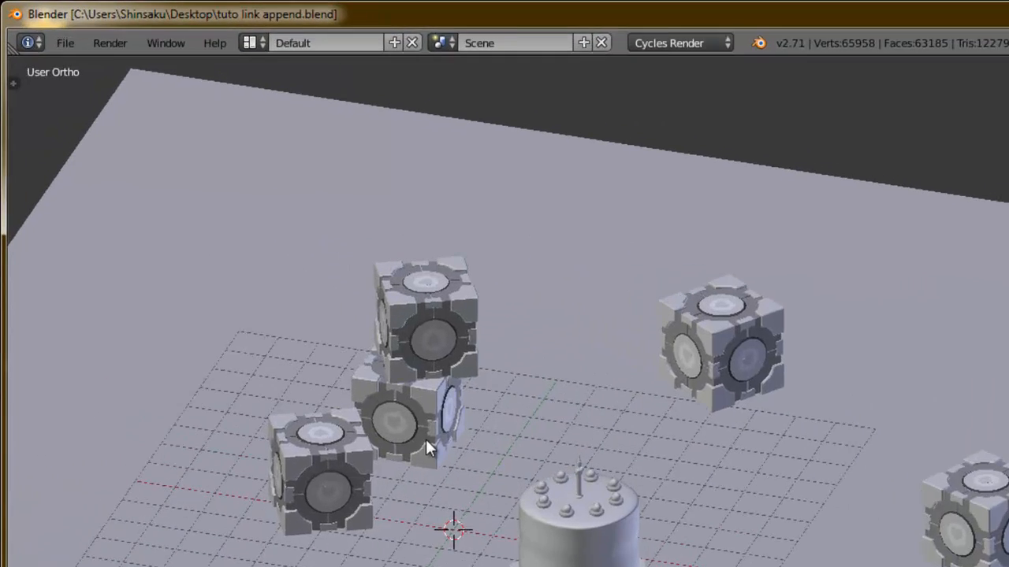
- Append the turret object from the Object category of portal turret.blend into the scene
click(79, 52)
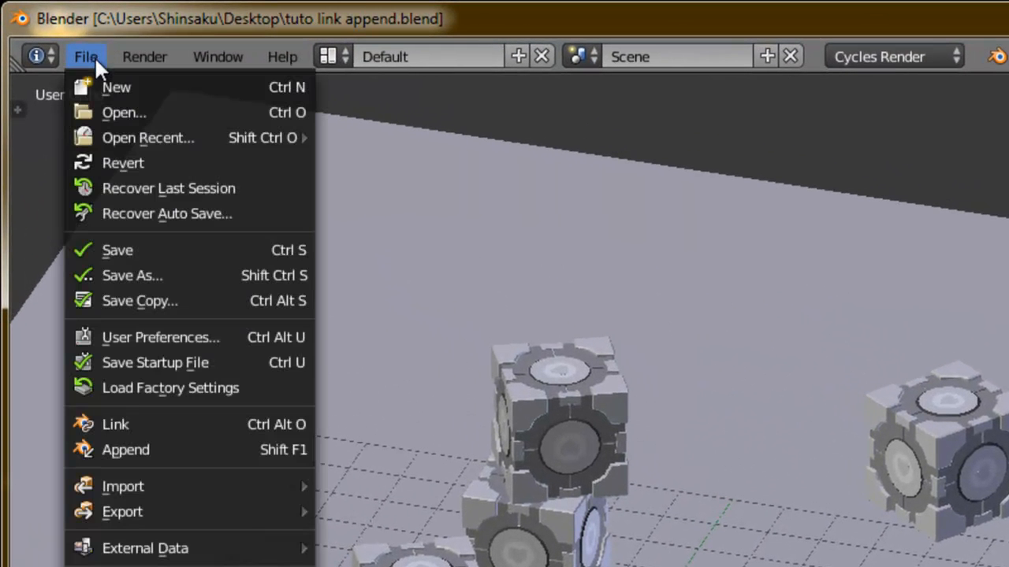
click(139, 449)
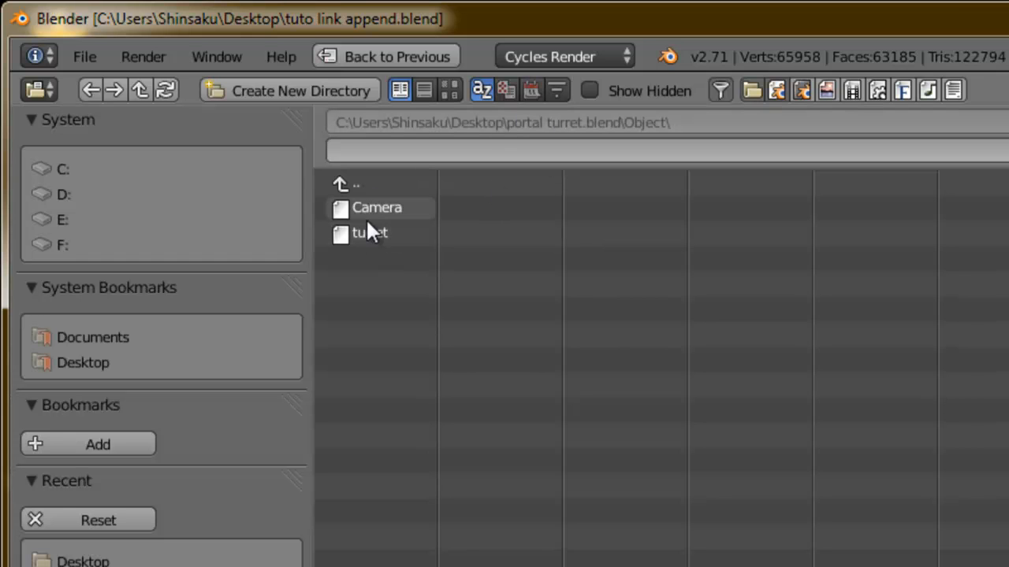
click(357, 186)
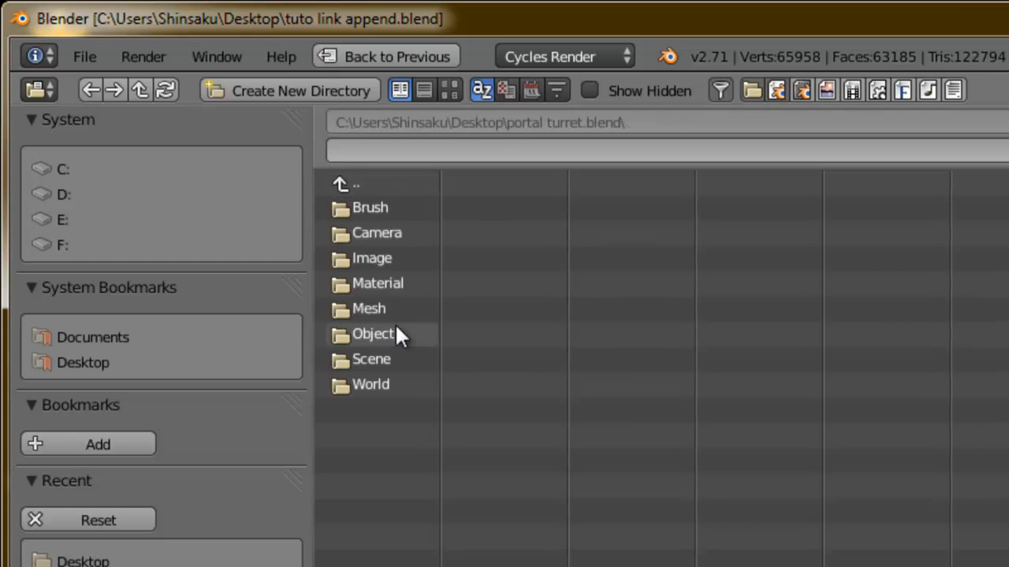
click(353, 186)
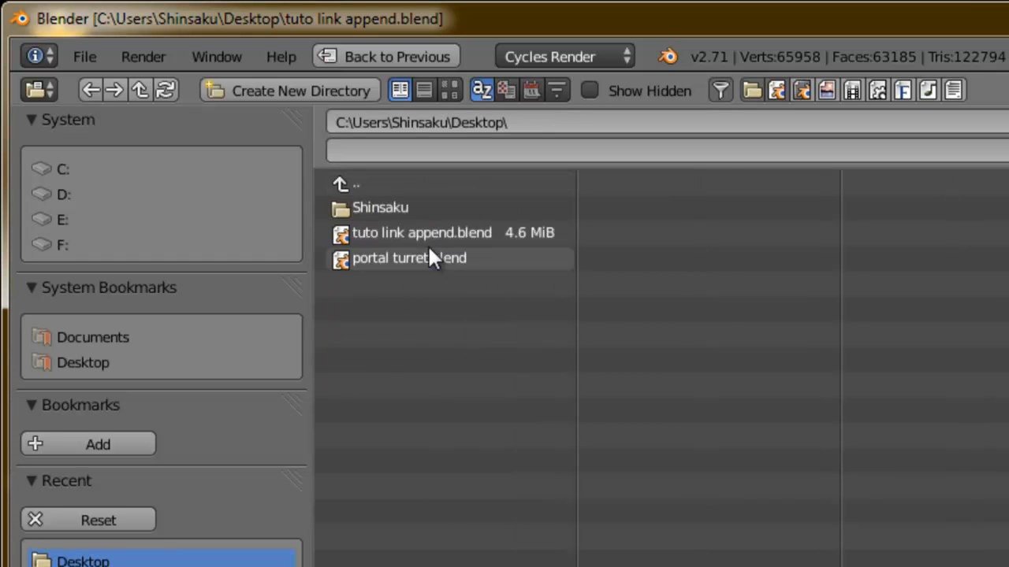
click(384, 260)
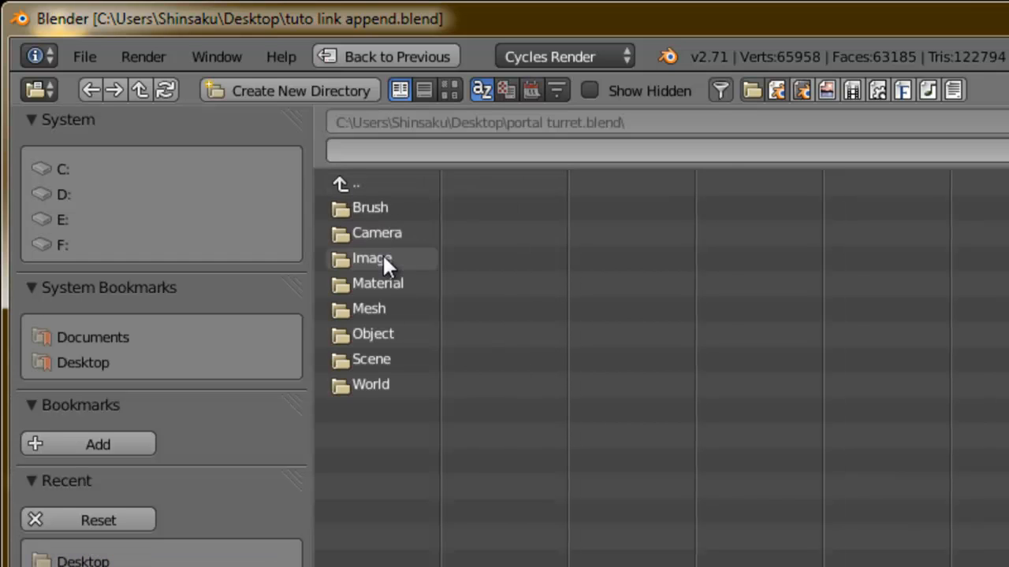
click(385, 336)
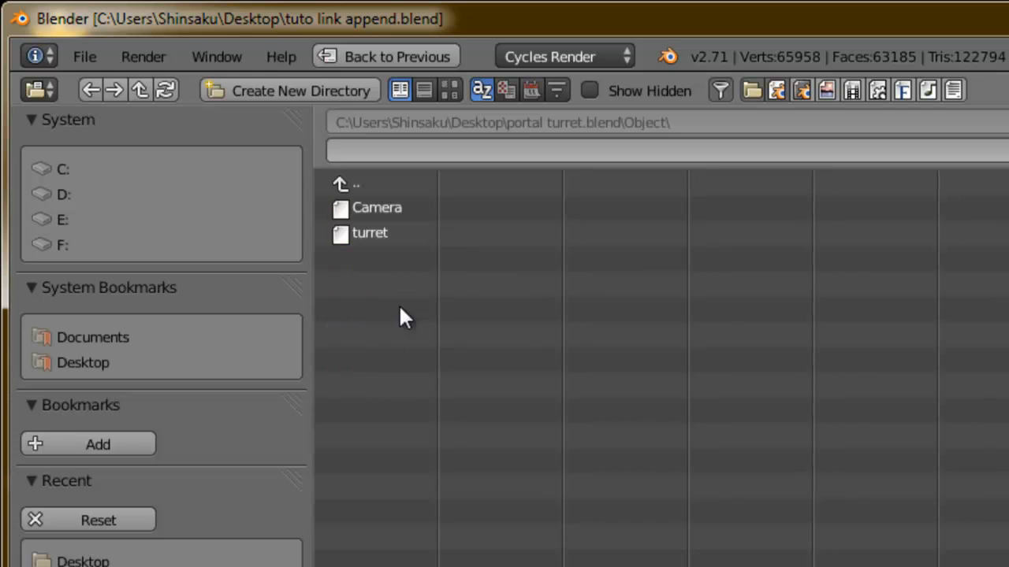
click(372, 235)
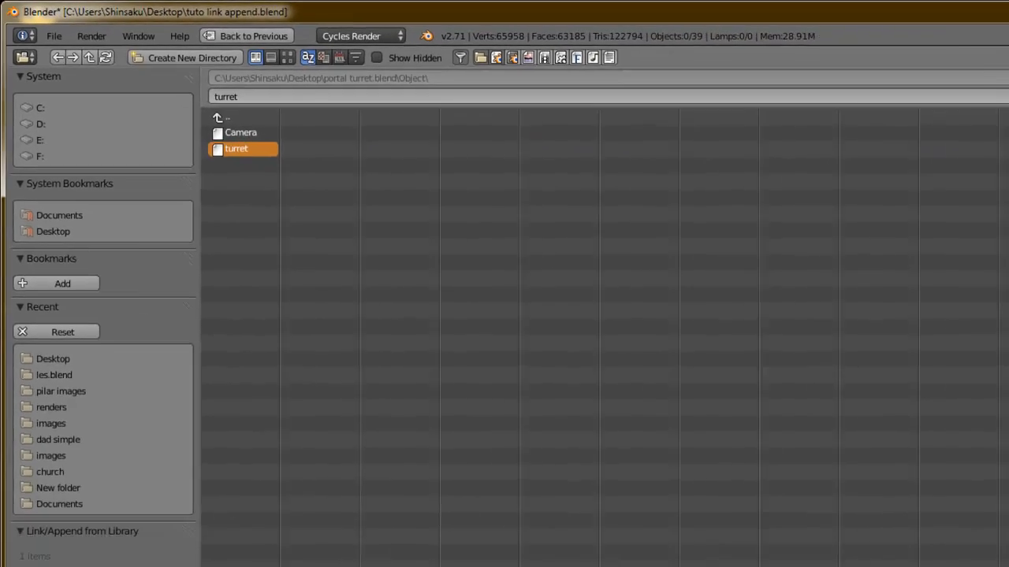
click(1002, 68)
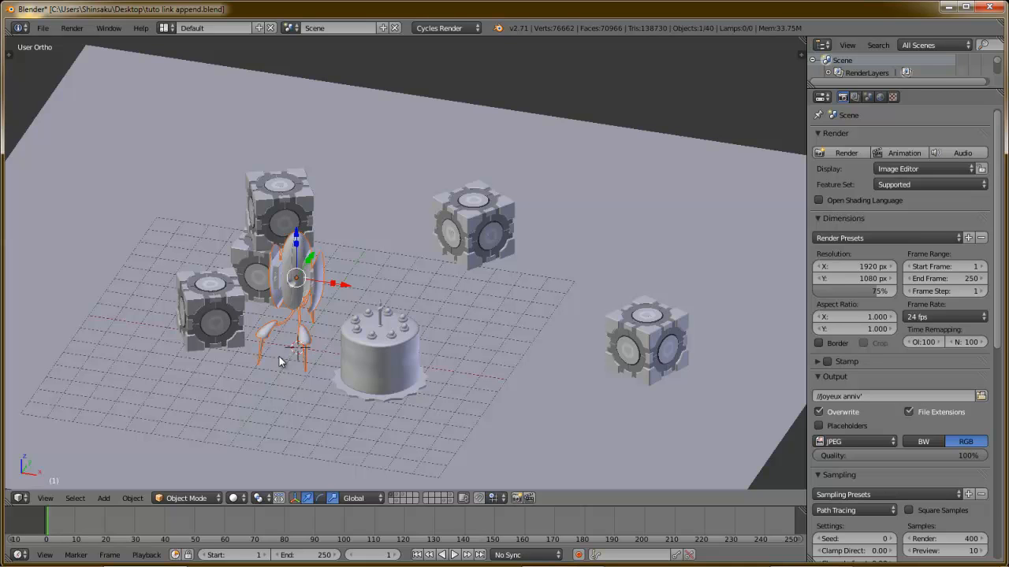
- Select the appended turret and move it along the X axis to the other side of the cake
right_click(383, 323)
right_click(458, 240)
right_click(381, 364)
right_click(212, 311)
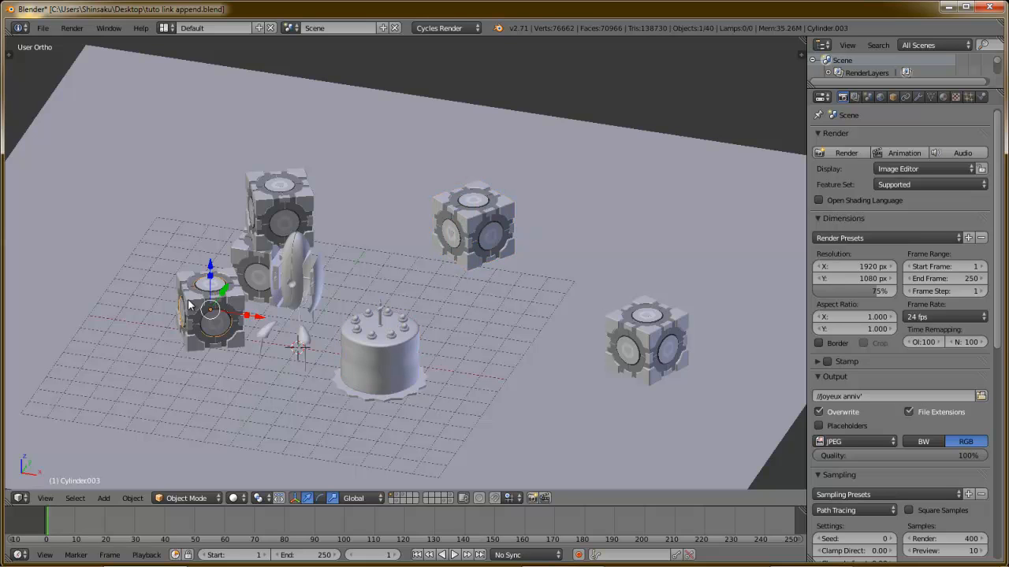
right_click(302, 299)
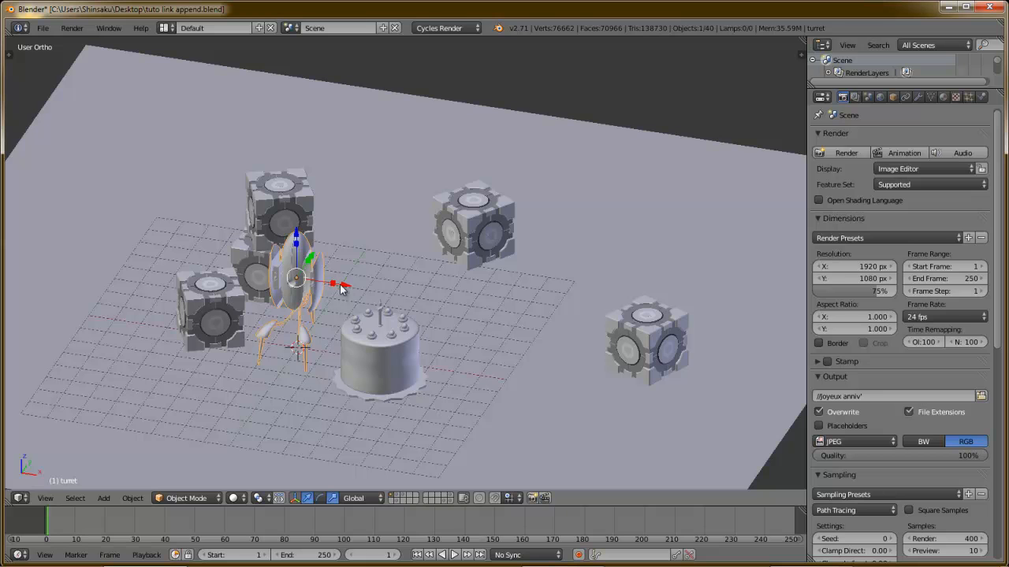
drag(344, 290, 521, 321)
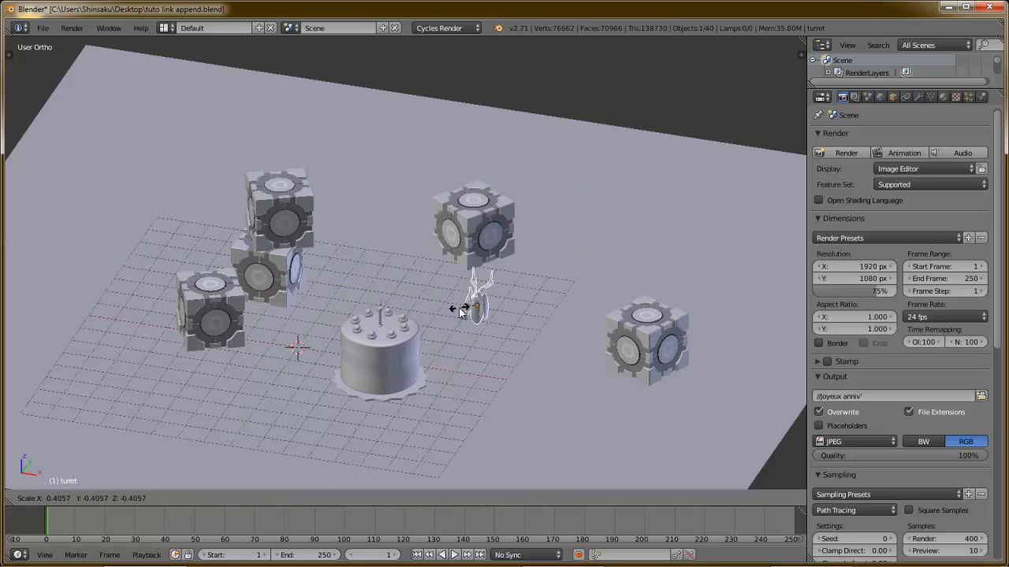
- Try moving one connected leg part of the appended turret in Edit Mode, then return to Object Mode
key(Tab)
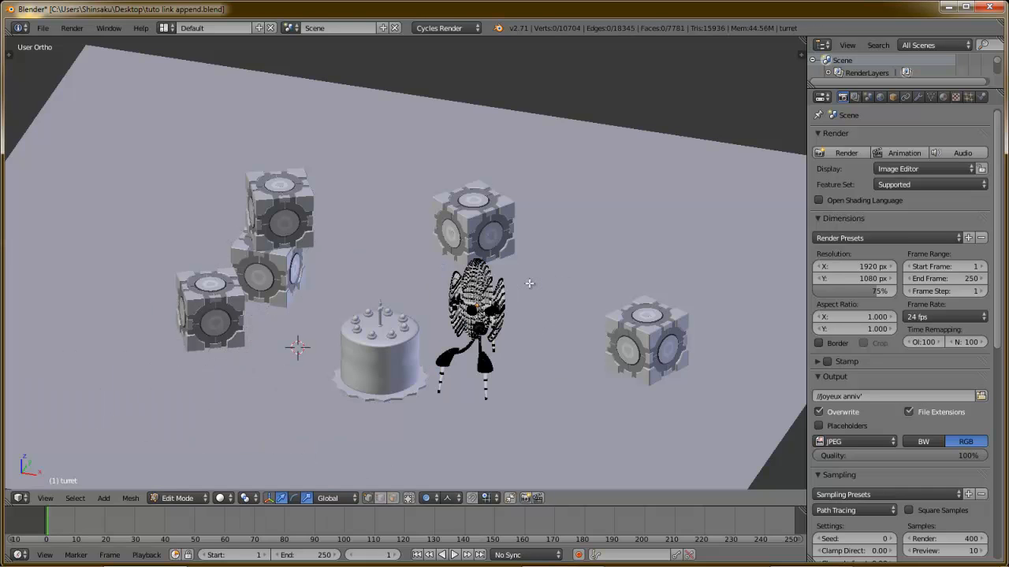
right_click(497, 353)
key(ctrl+l)
drag(545, 365, 523, 345)
key(Tab)
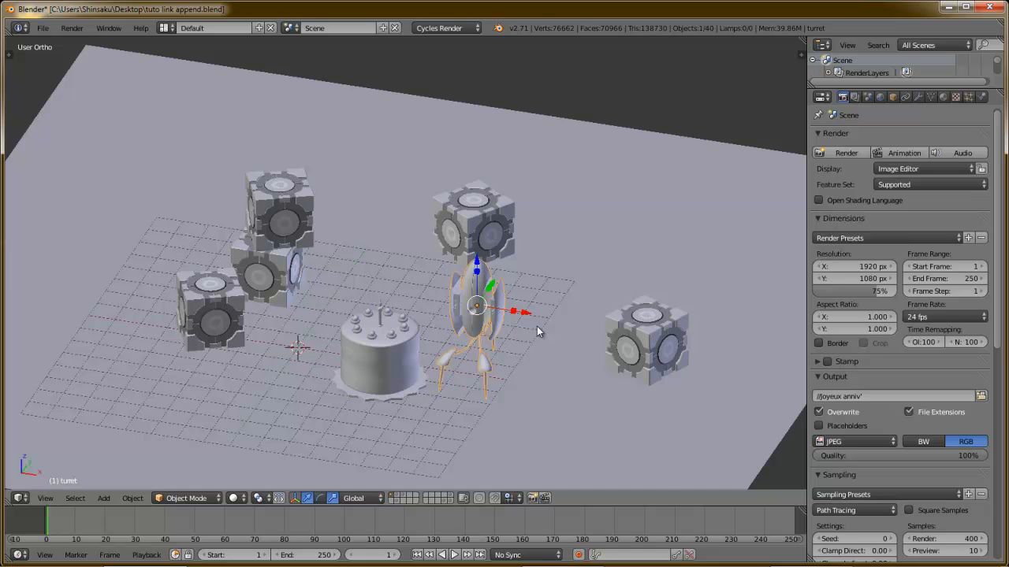
- Select the two stacked cubes, the cube beside them and the cube behind the turret together
key(shift+a)
mouse_move(538, 327)
right_click(233, 315)
shift+right_click(250, 278)
shift+right_click(282, 203)
shift+right_click(486, 211)
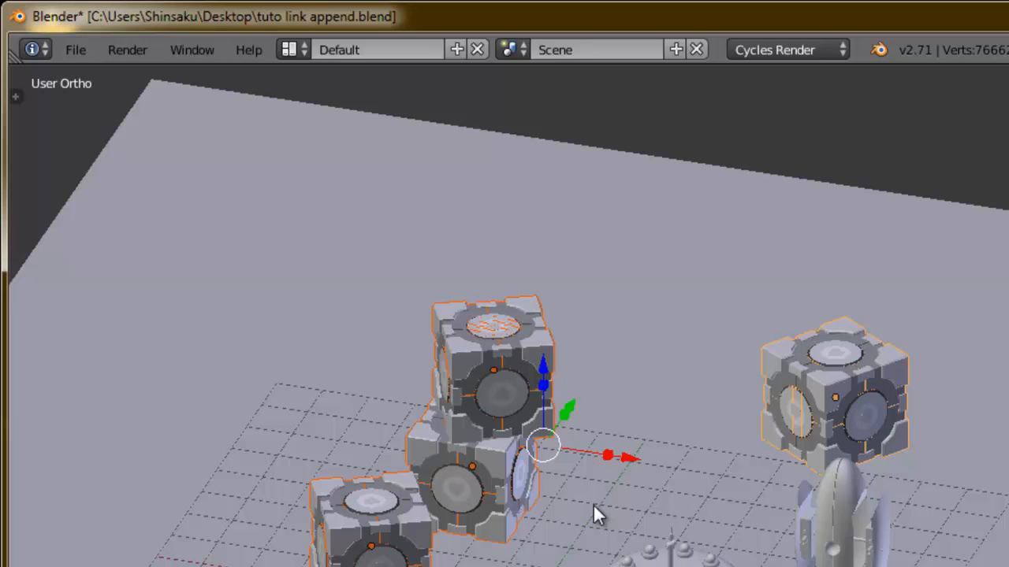
- Start another append from portal turret.blend and go up from its Object contents to the list of data categories
click(75, 50)
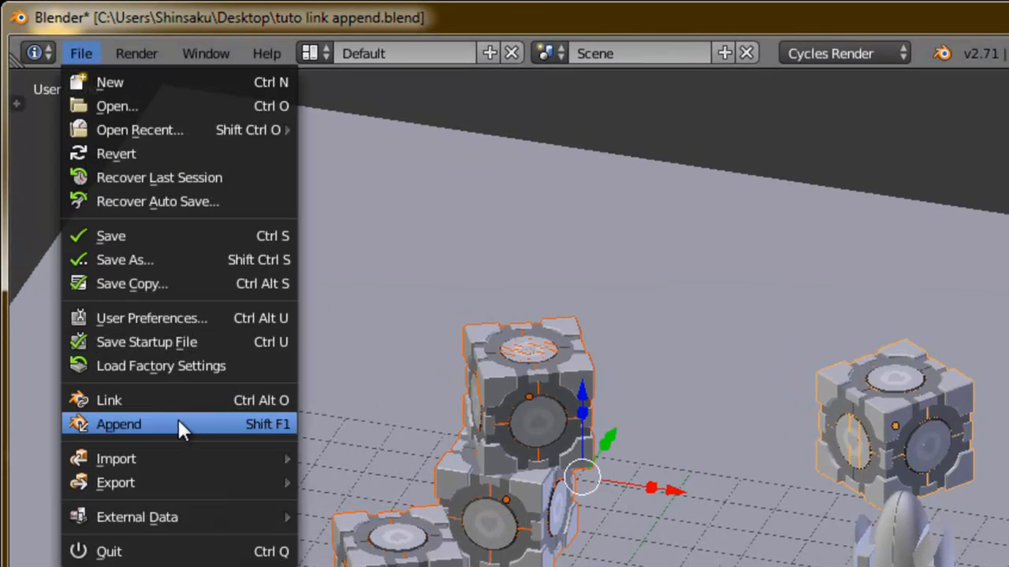
click(178, 424)
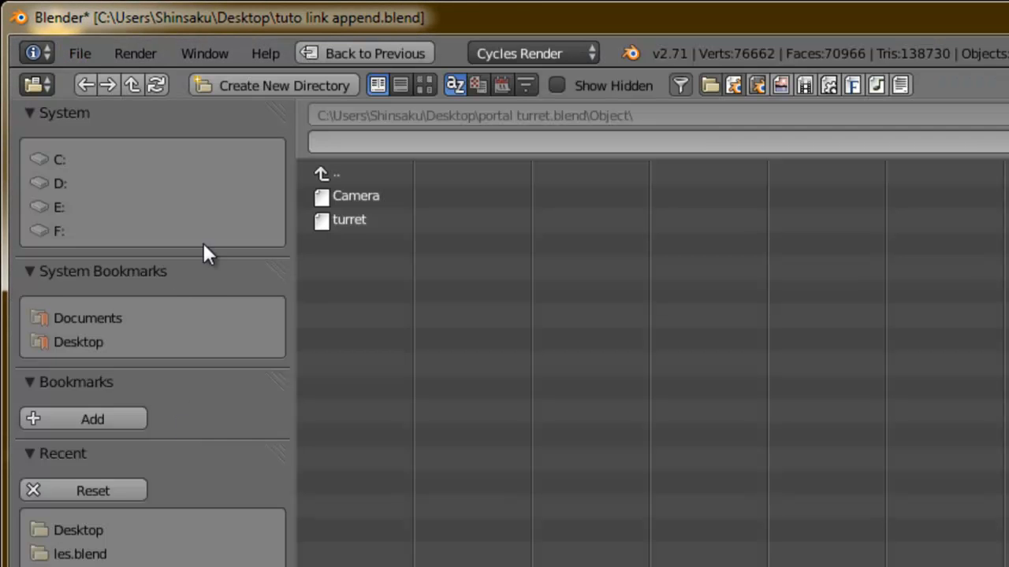
click(354, 225)
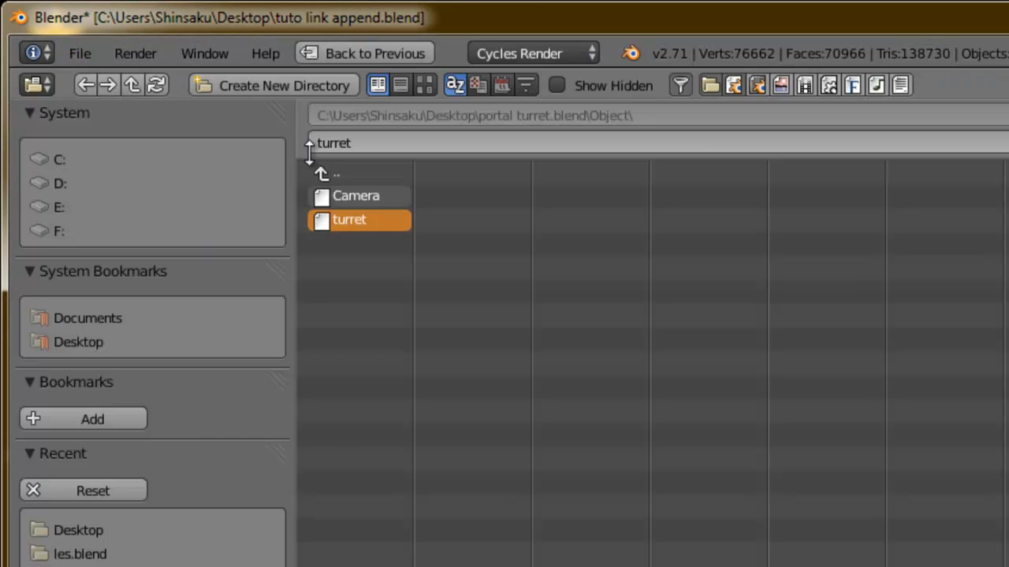
click(342, 173)
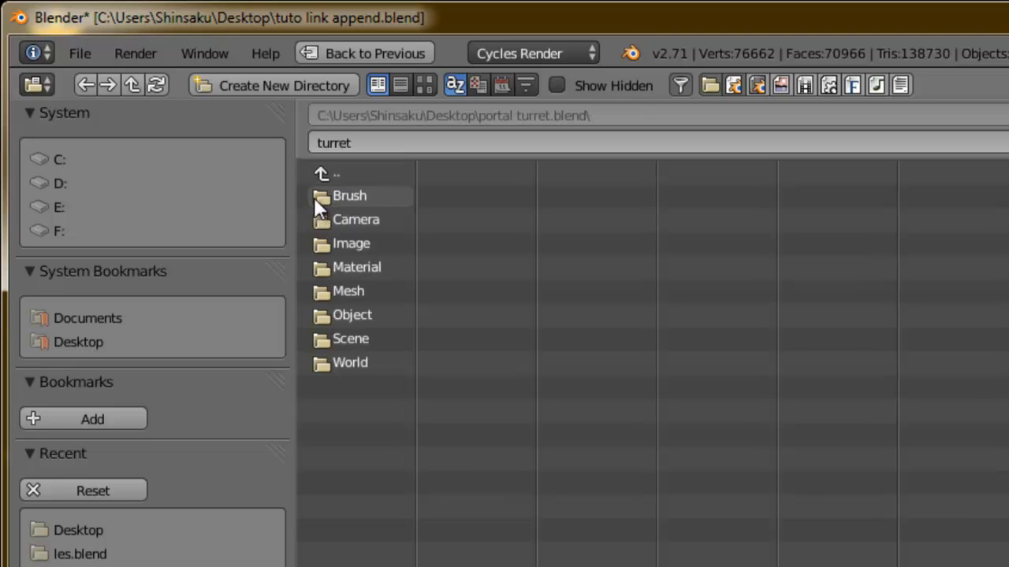